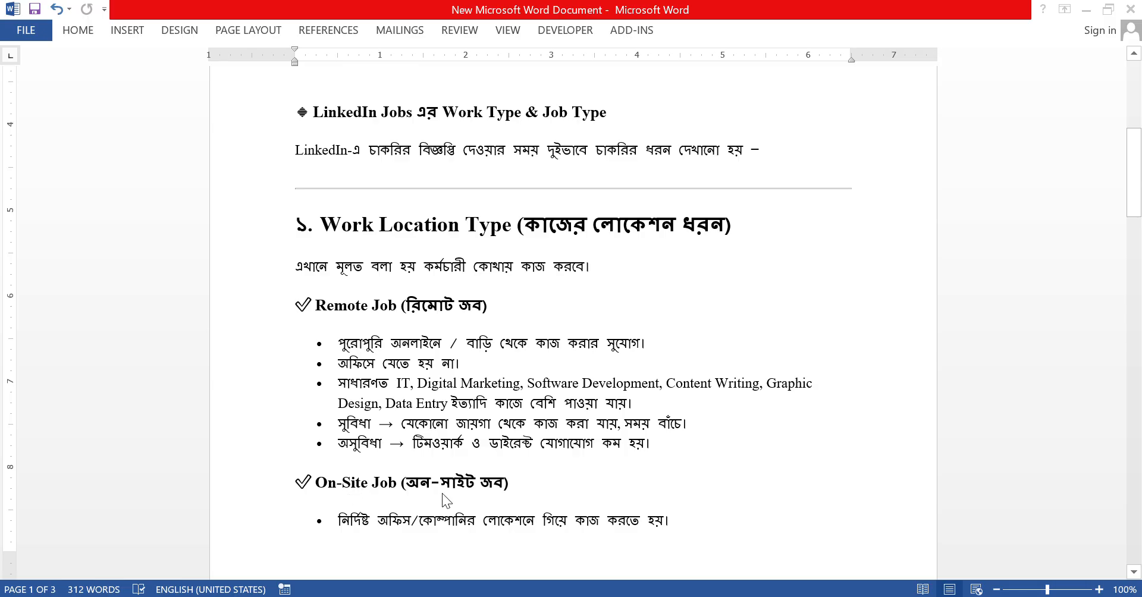
Read through the document's sections on LinkedIn work location types and employment types, from Remote Job to Internship.
scroll(442, 494, down, 6)
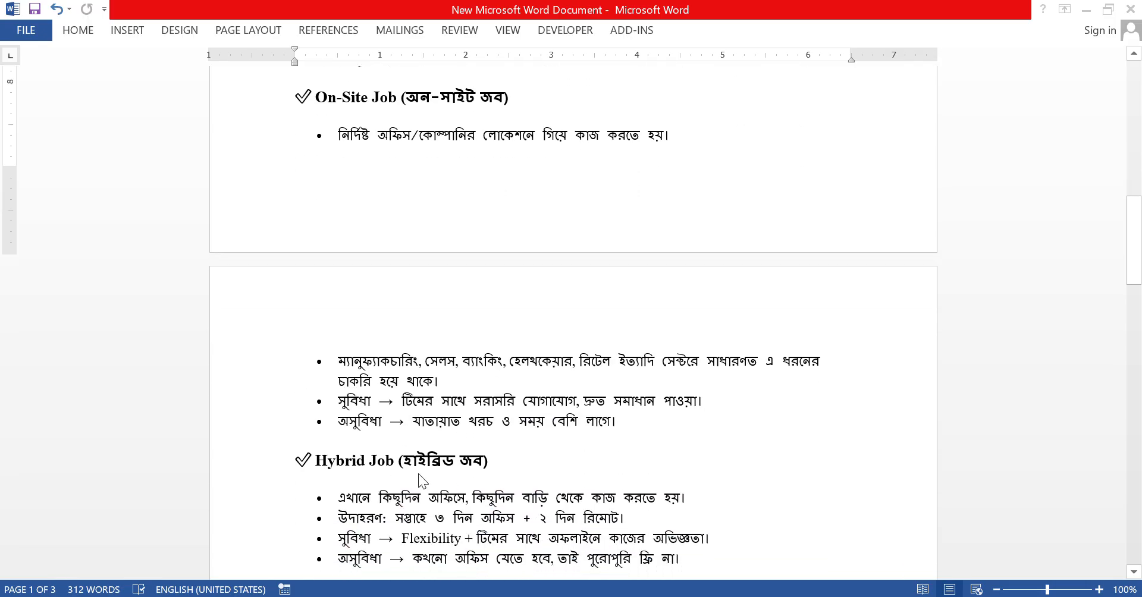
scroll(516, 467, up, 5)
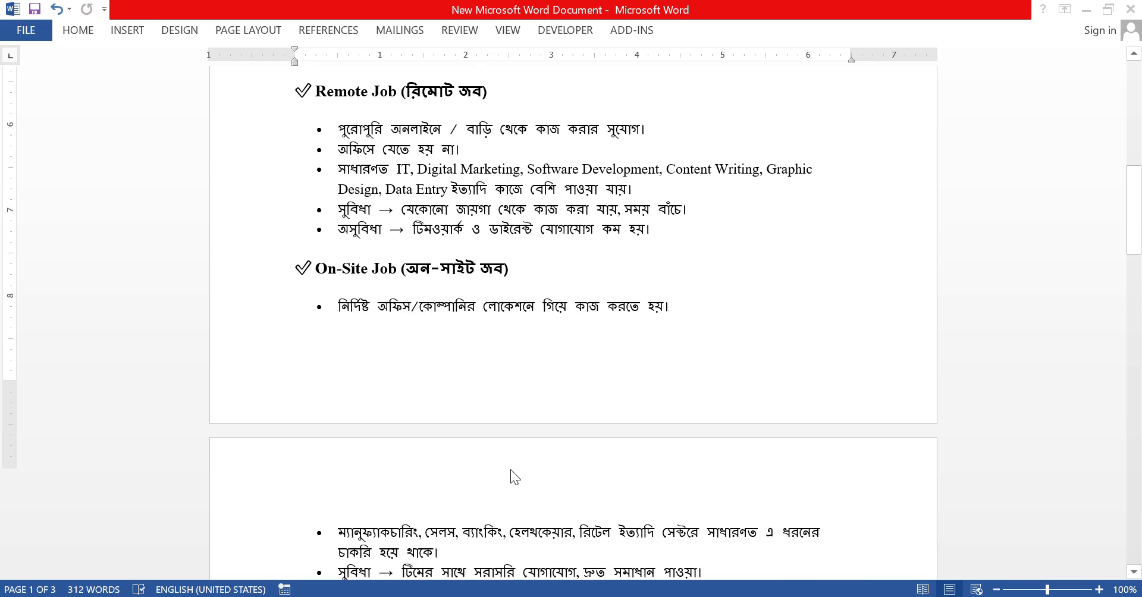
scroll(508, 463, down, 1)
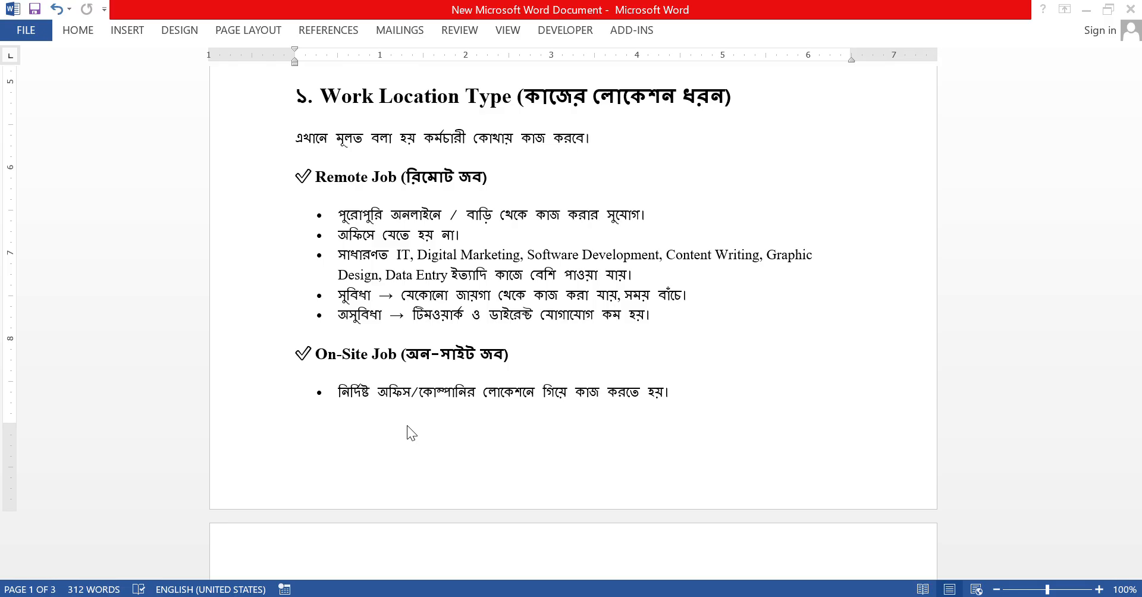
scroll(411, 420, down, 4)
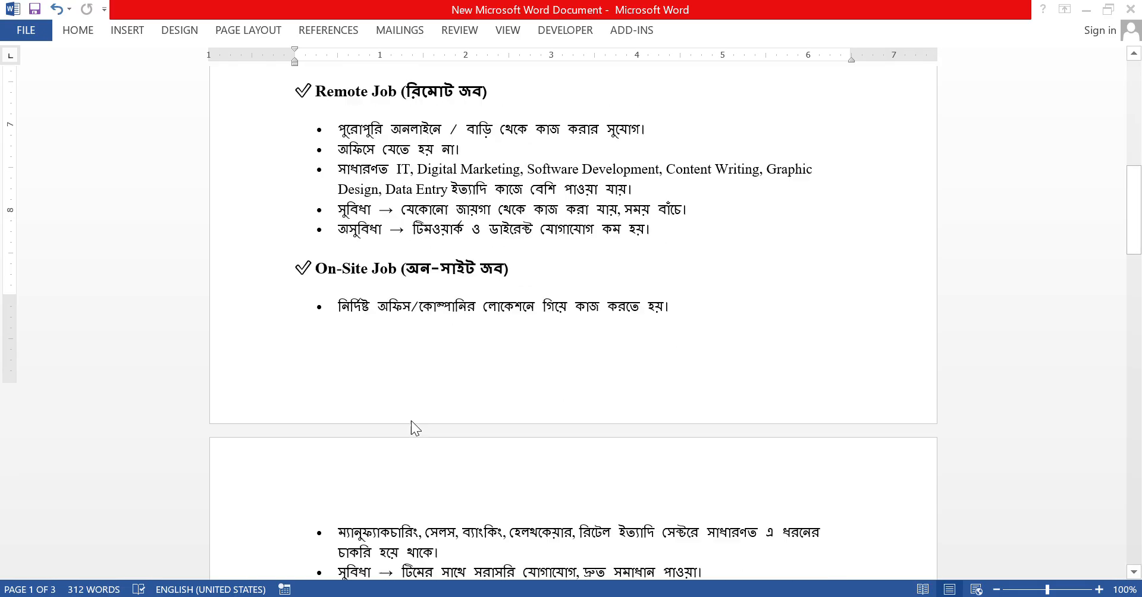
scroll(413, 427, down, 4)
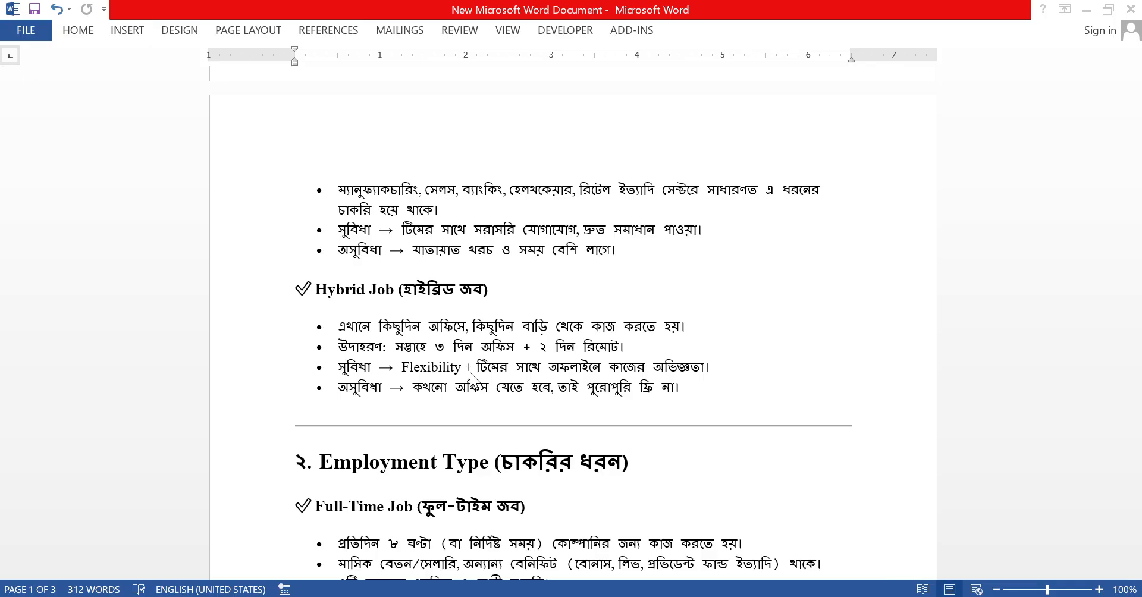
scroll(470, 378, down, 3)
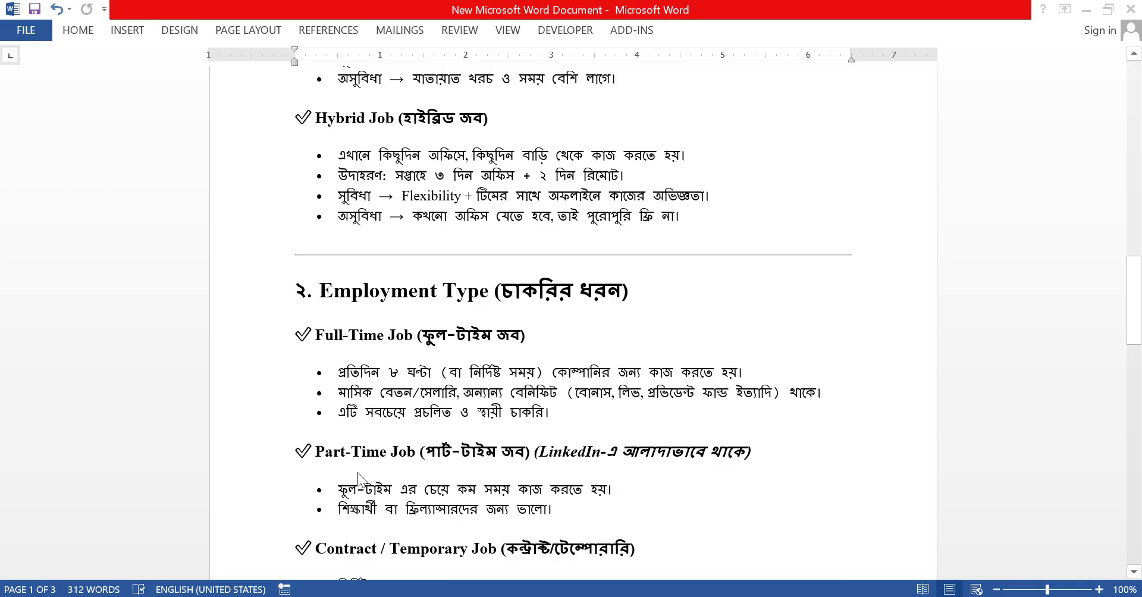
scroll(425, 483, down, 2)
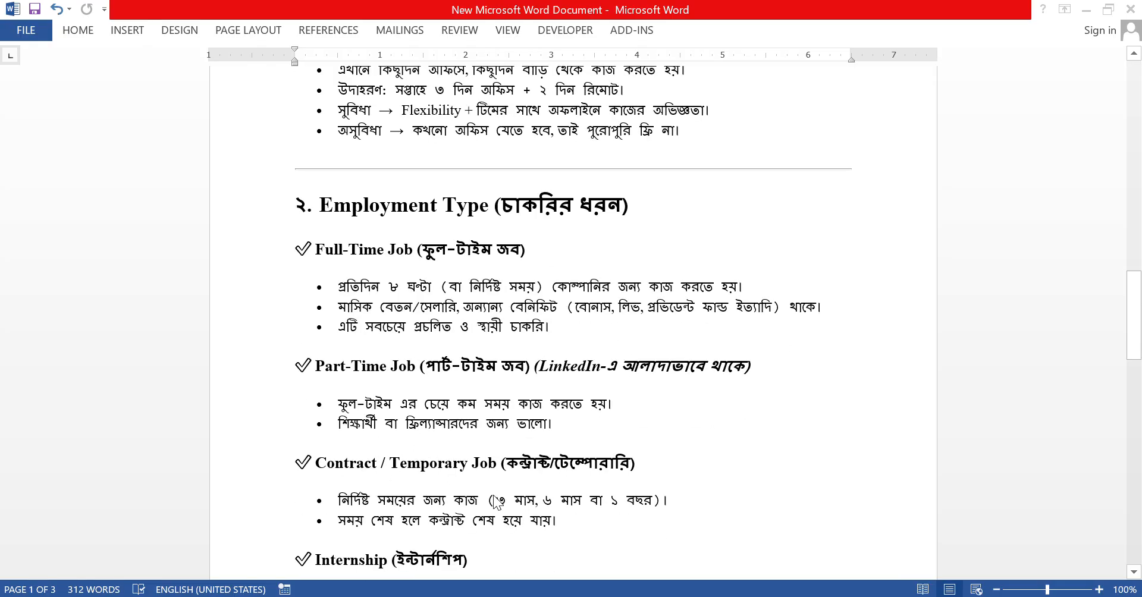
scroll(624, 516, down, 2)
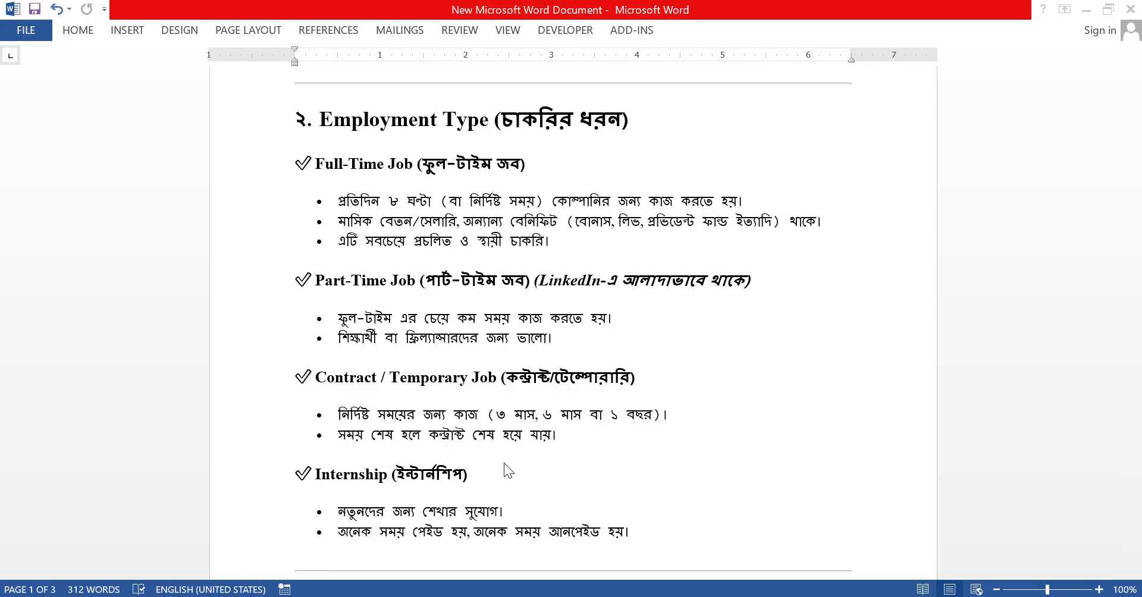
scroll(504, 464, up, 7)
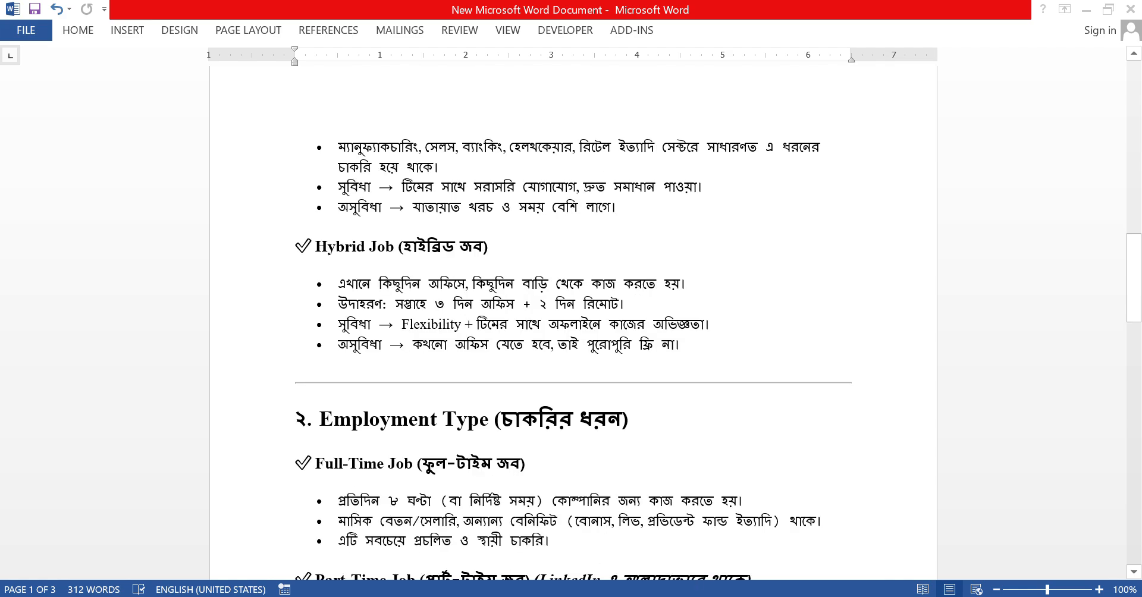
Switch to LinkedIn in the browser and open the signed-in account's own profile page.
click(656, 576)
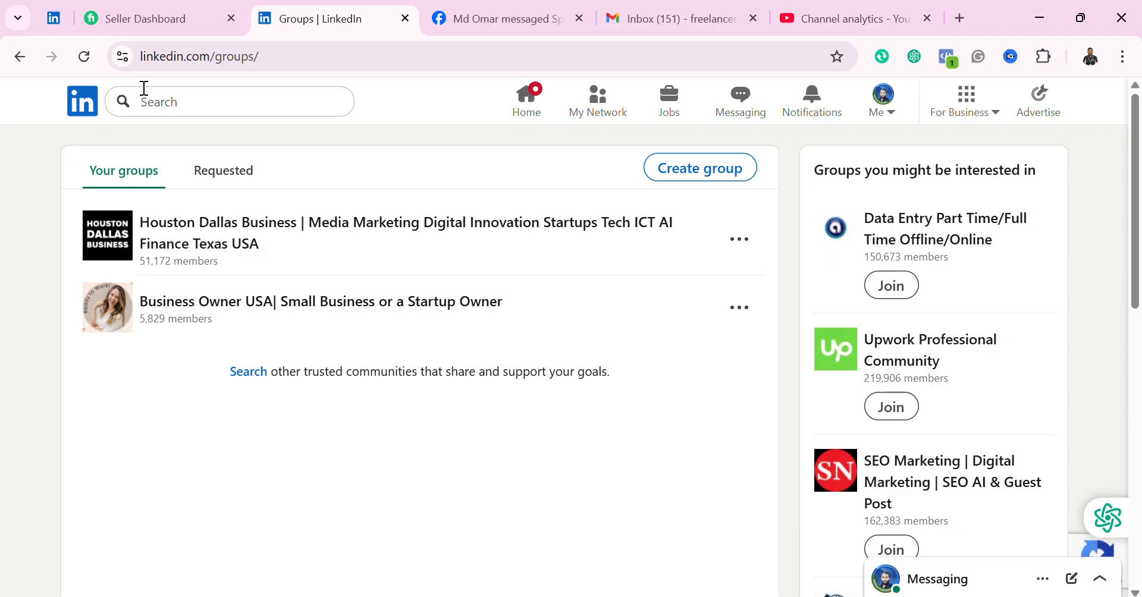
click(892, 119)
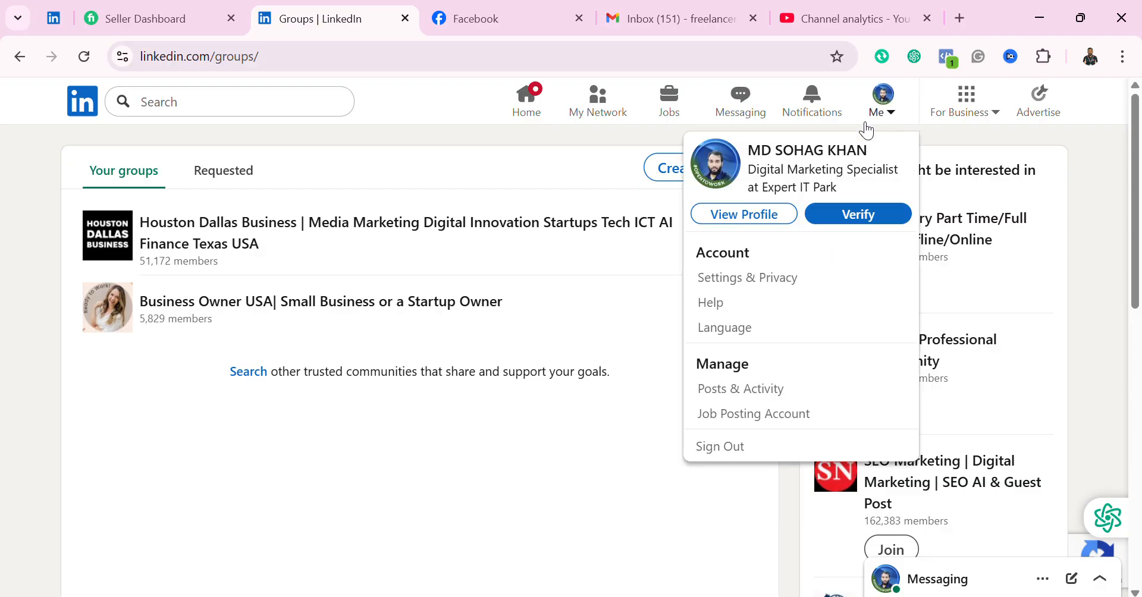
click(762, 227)
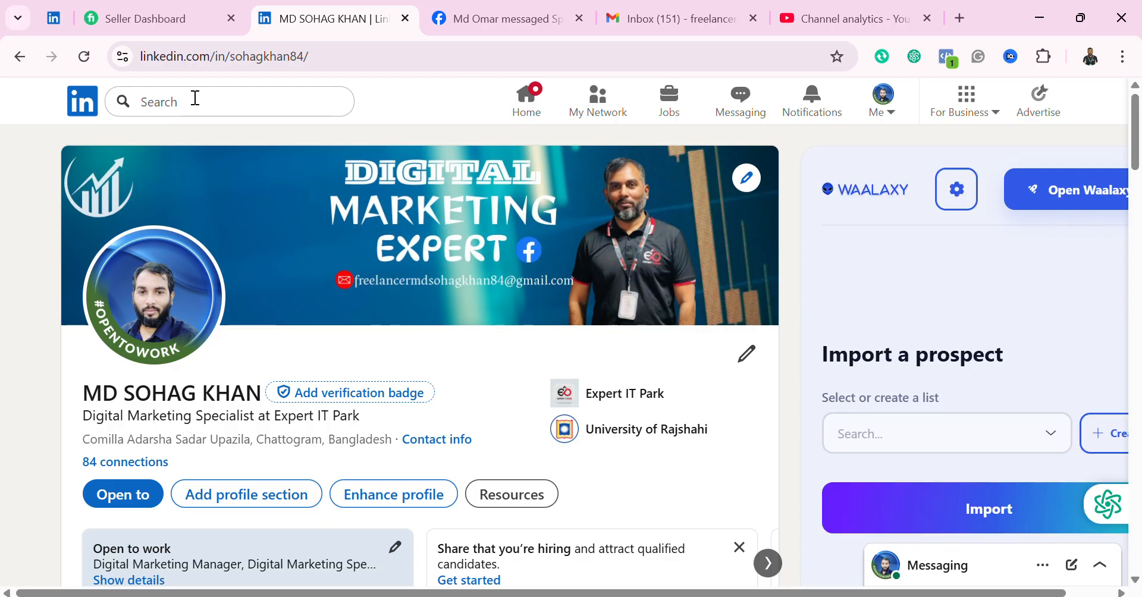
Search LinkedIn for "social media manager".
click(195, 102)
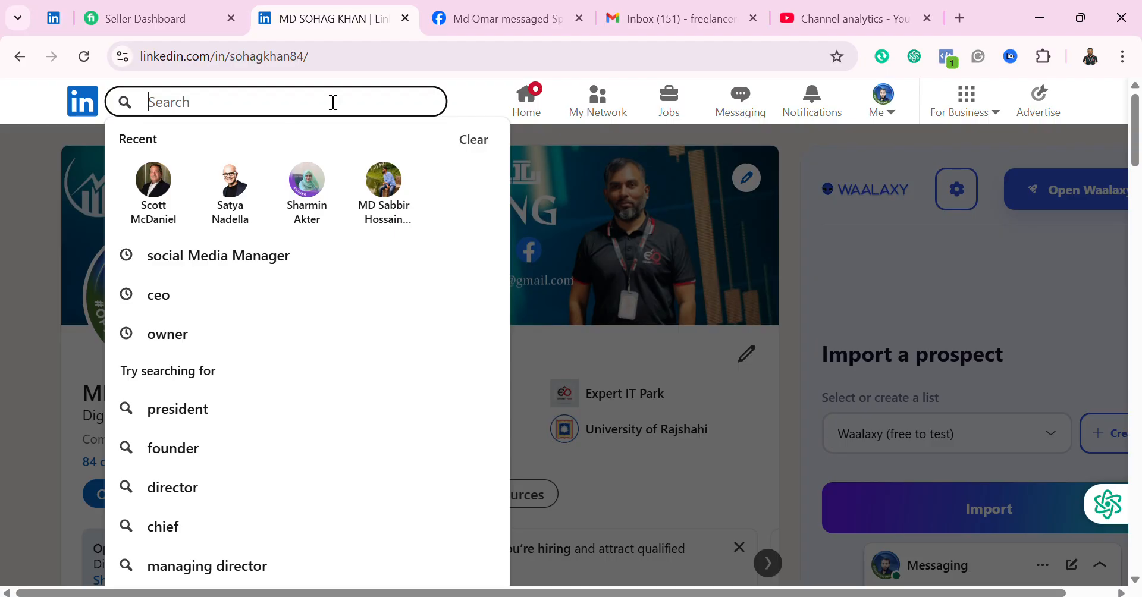
text(s)
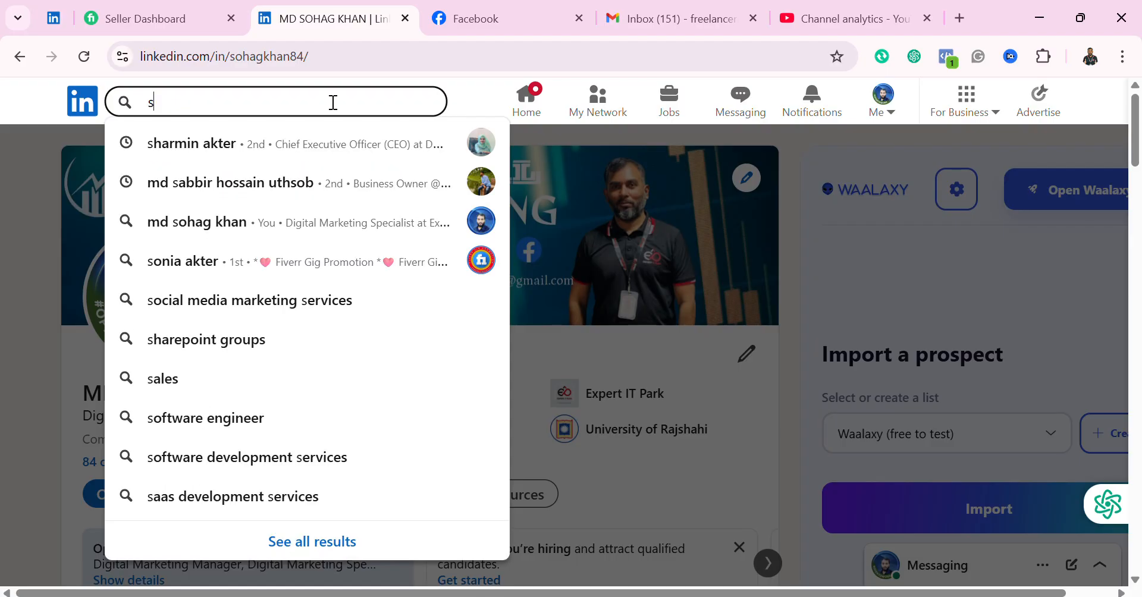
text(ocial m)
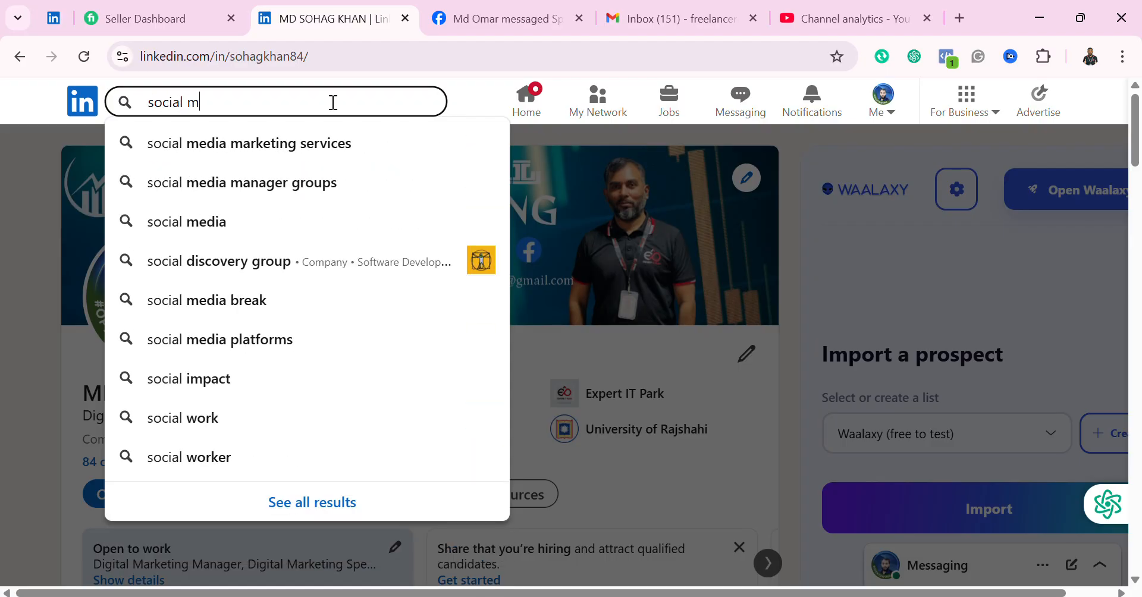
text(edia)
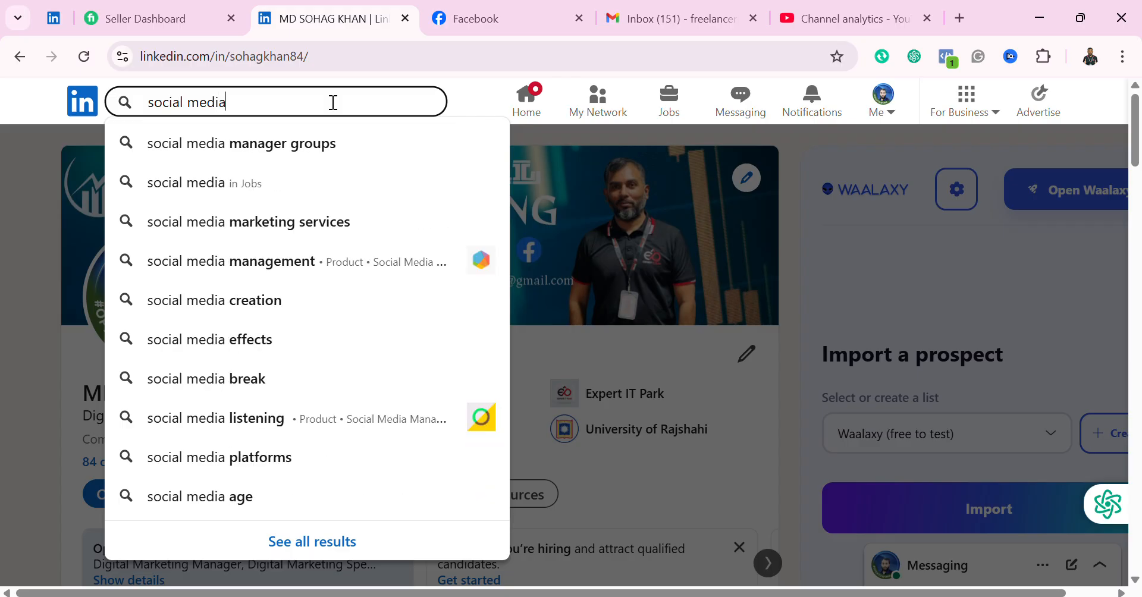
text( manag)
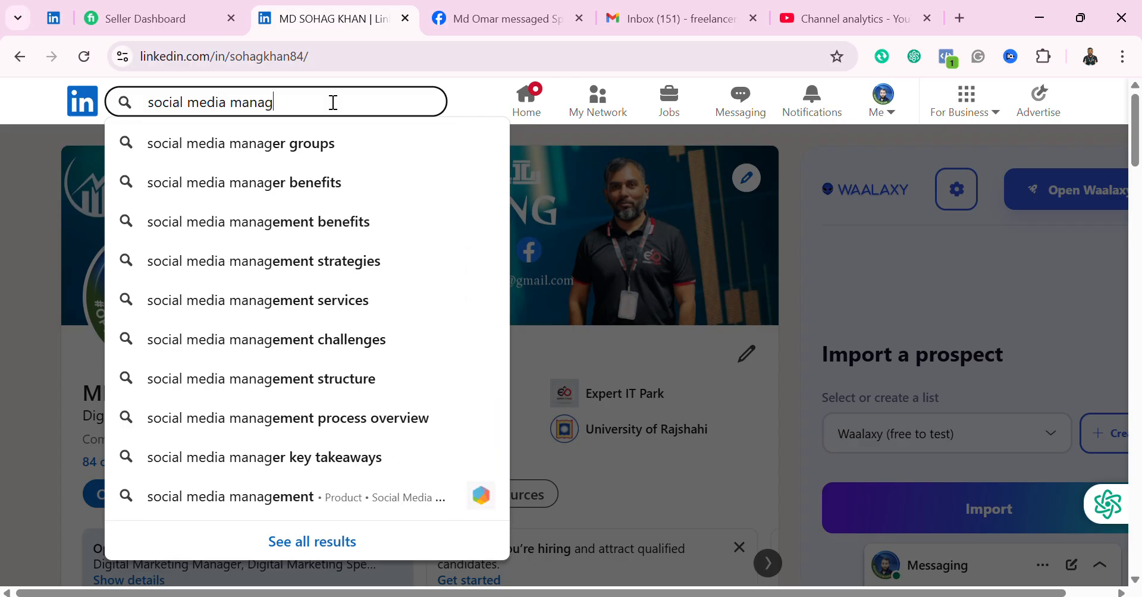
text(er)
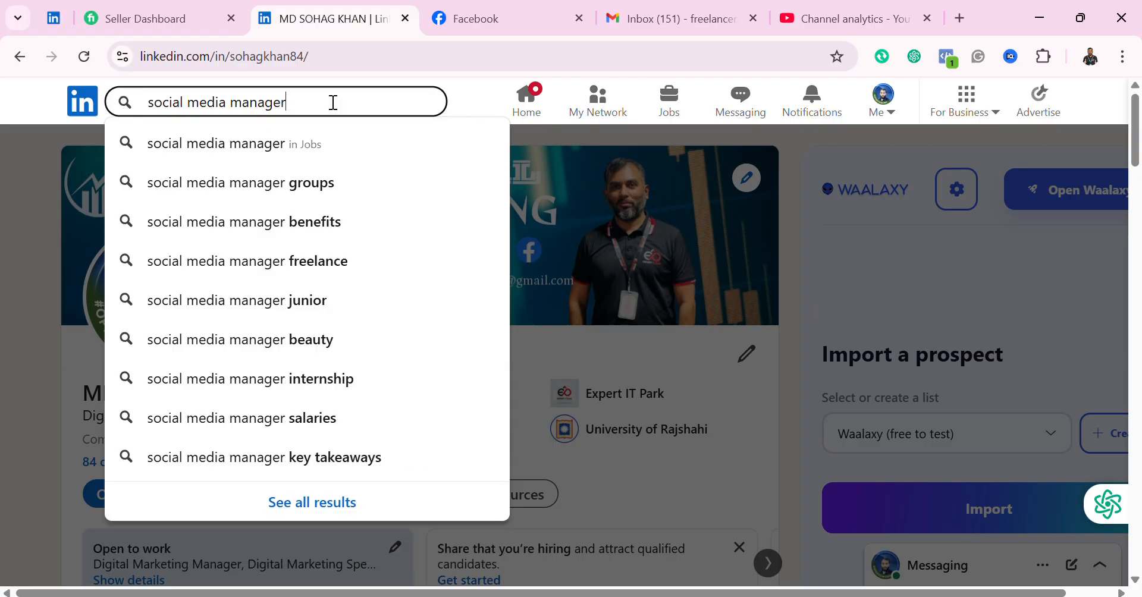
key(Return)
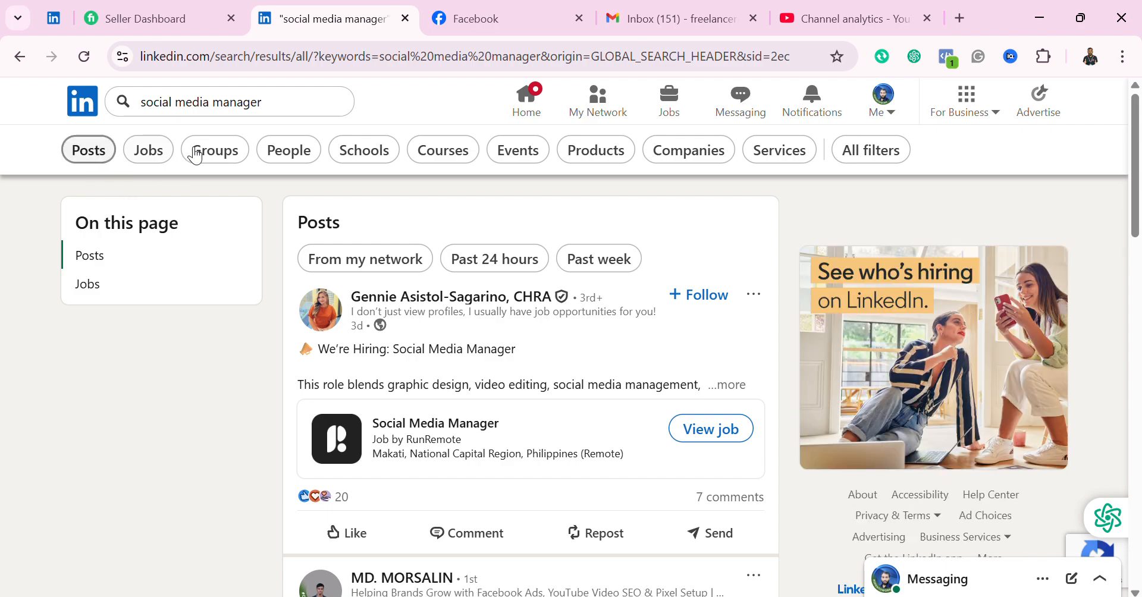
Restrict the search results to jobs and set the job location to United States.
click(143, 156)
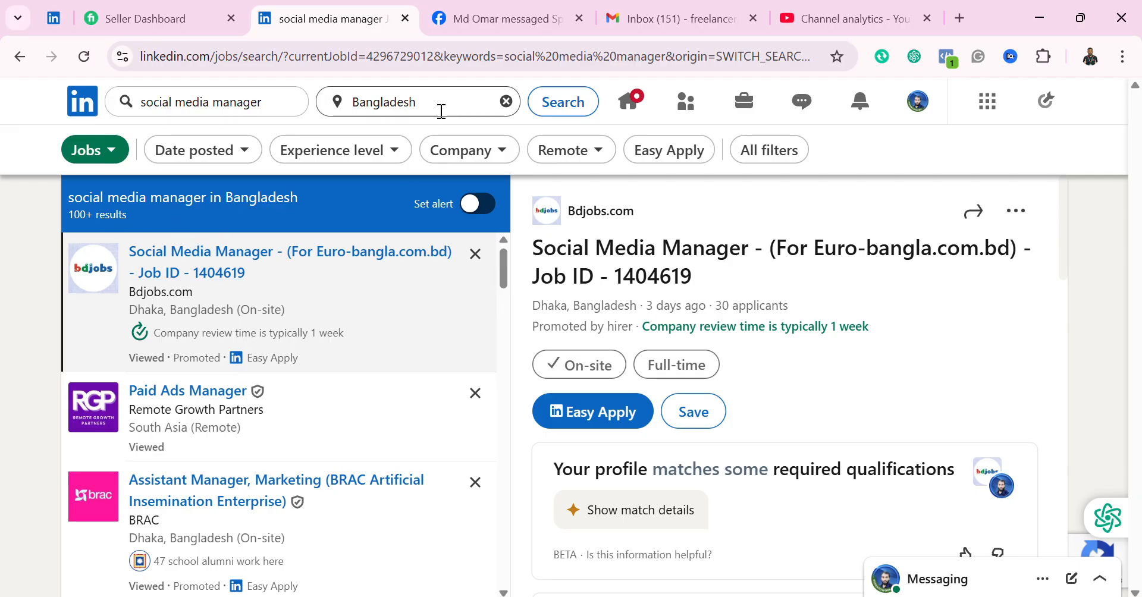
click(506, 107)
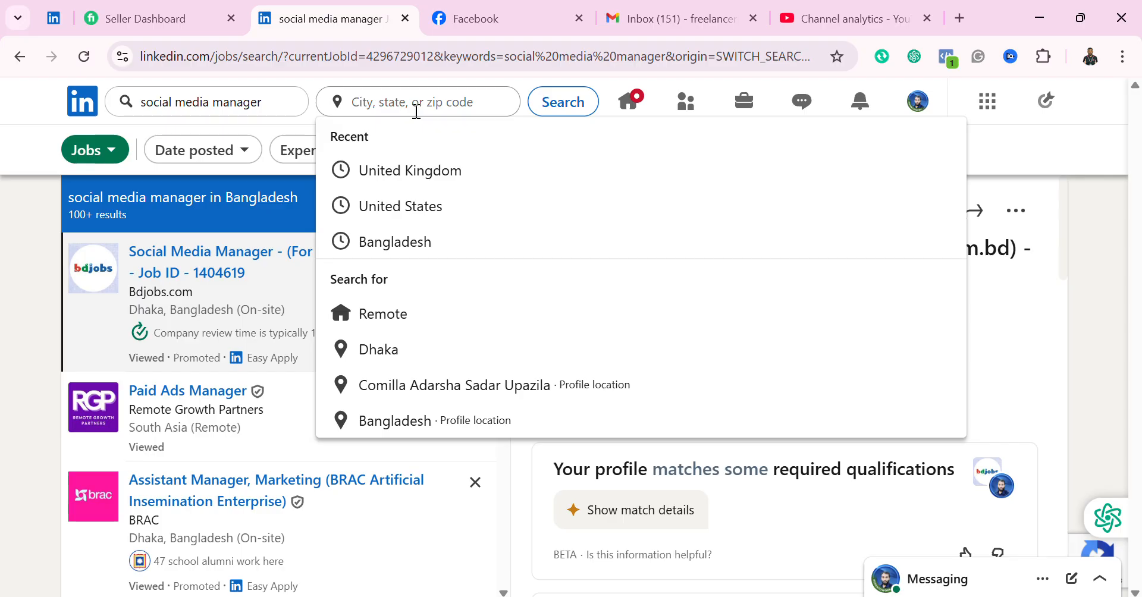
text(un)
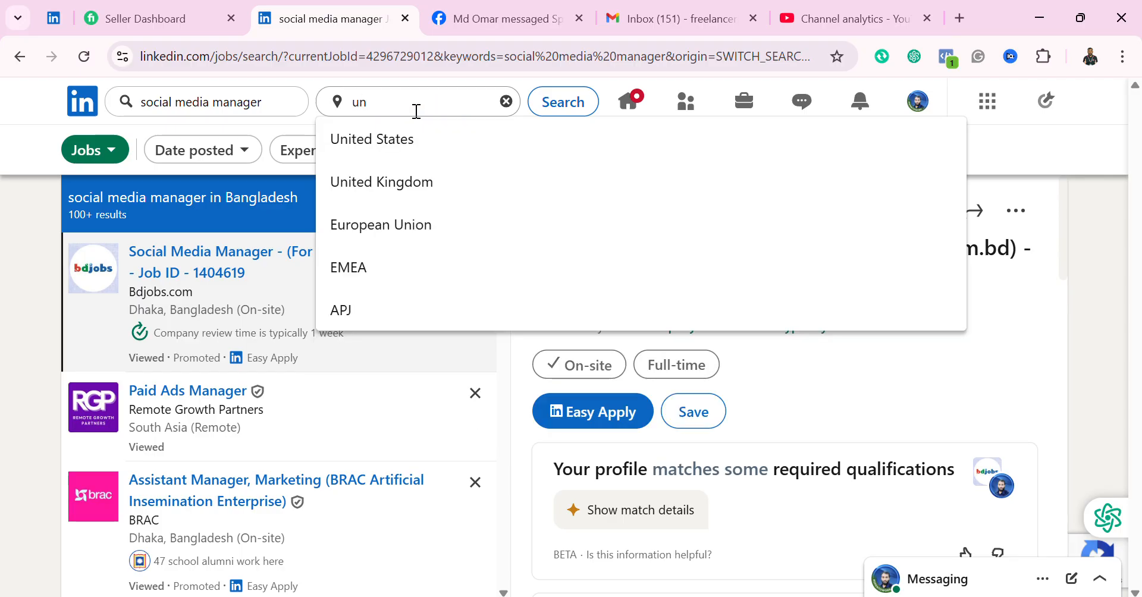
click(383, 138)
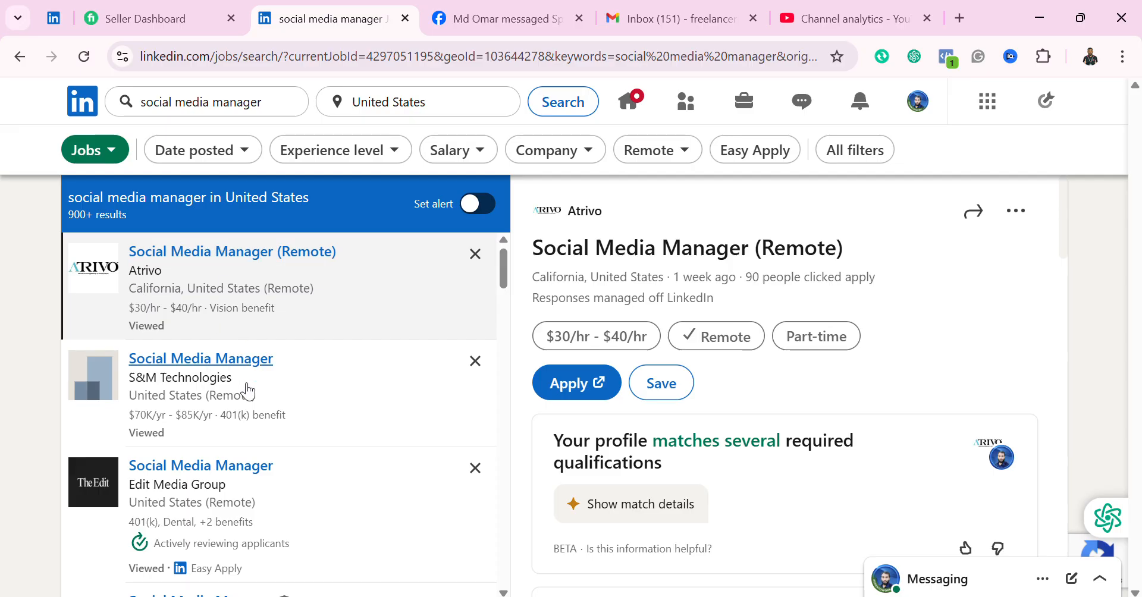
Open the full job page of the remote Social Media Manager position at Edit Media Group.
click(223, 473)
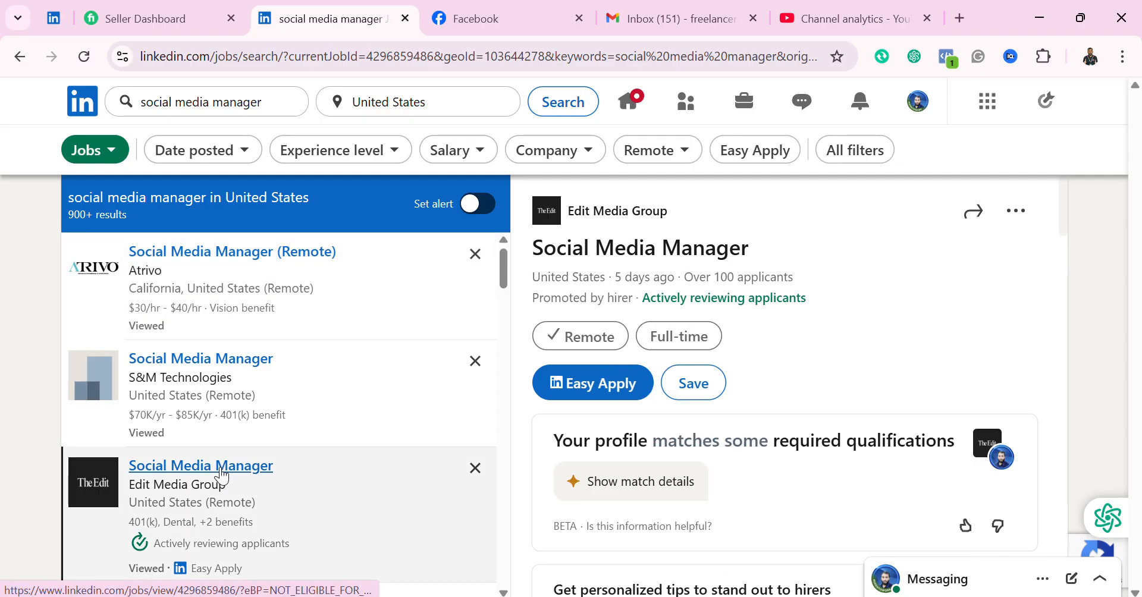
scroll(232, 460, down, 2)
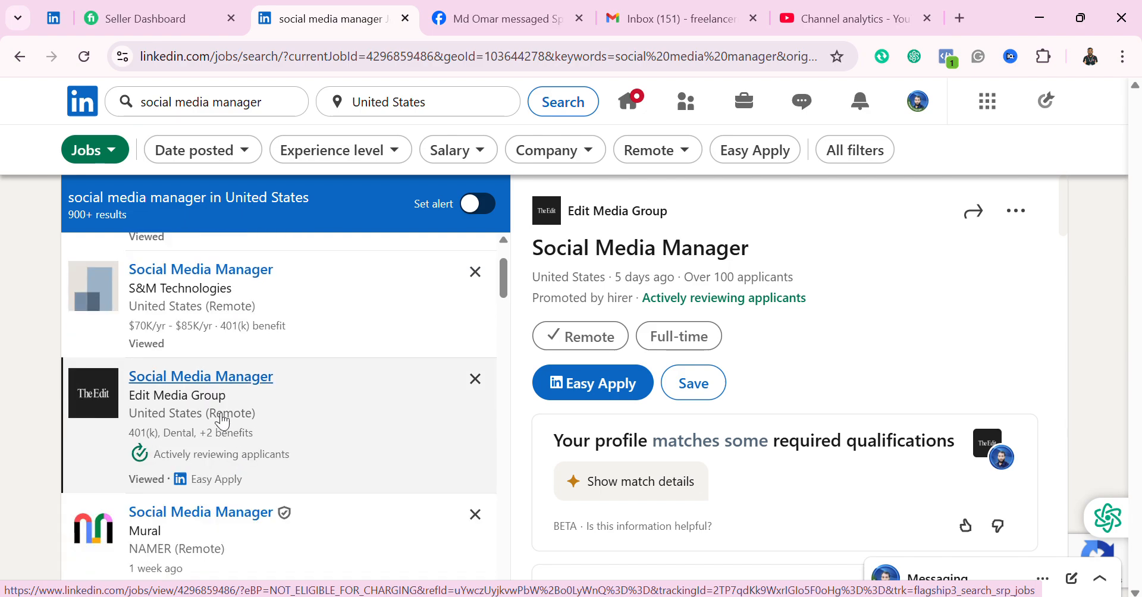
right_click(613, 255)
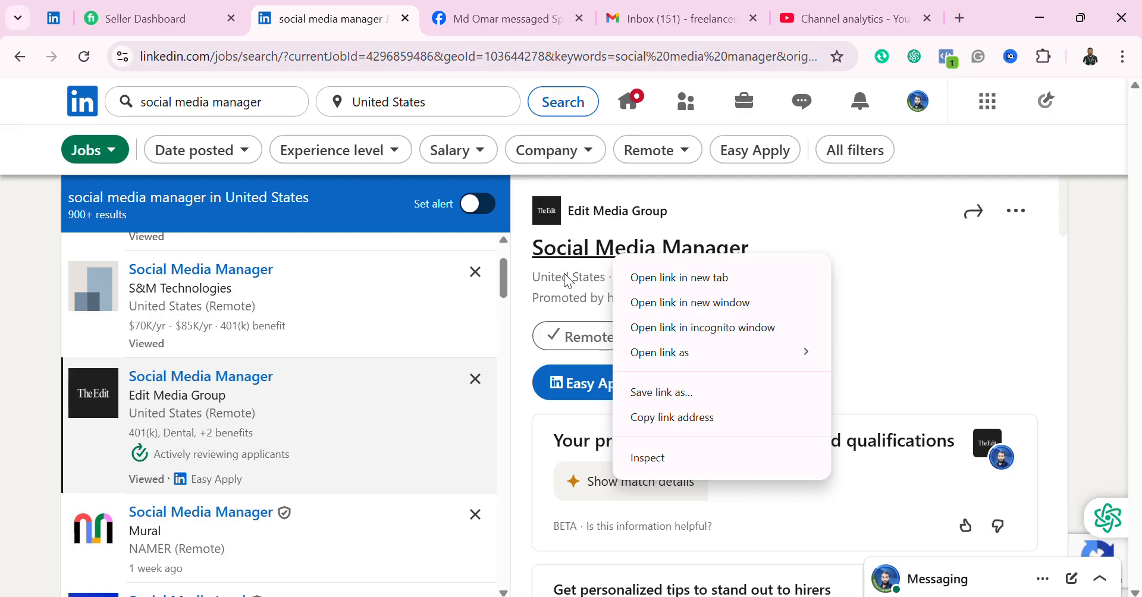
key(Escape)
click(580, 250)
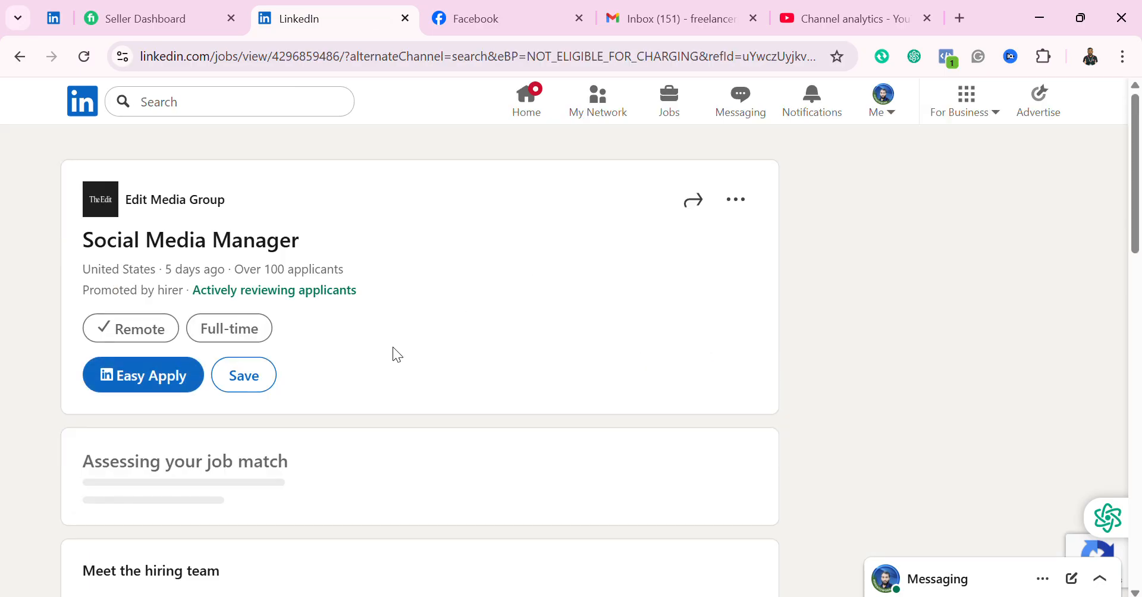
Expand the job description and review the hiring team, role duties, requirements and application instructions.
scroll(389, 338, down, 3)
scroll(390, 345, down, 3)
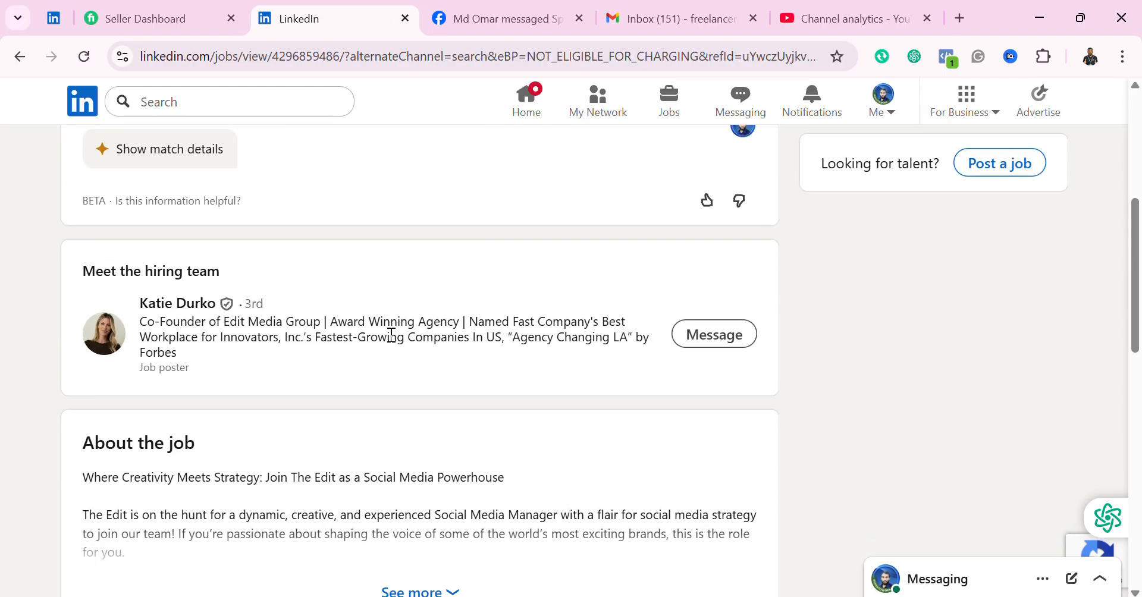
scroll(202, 433, down, 3)
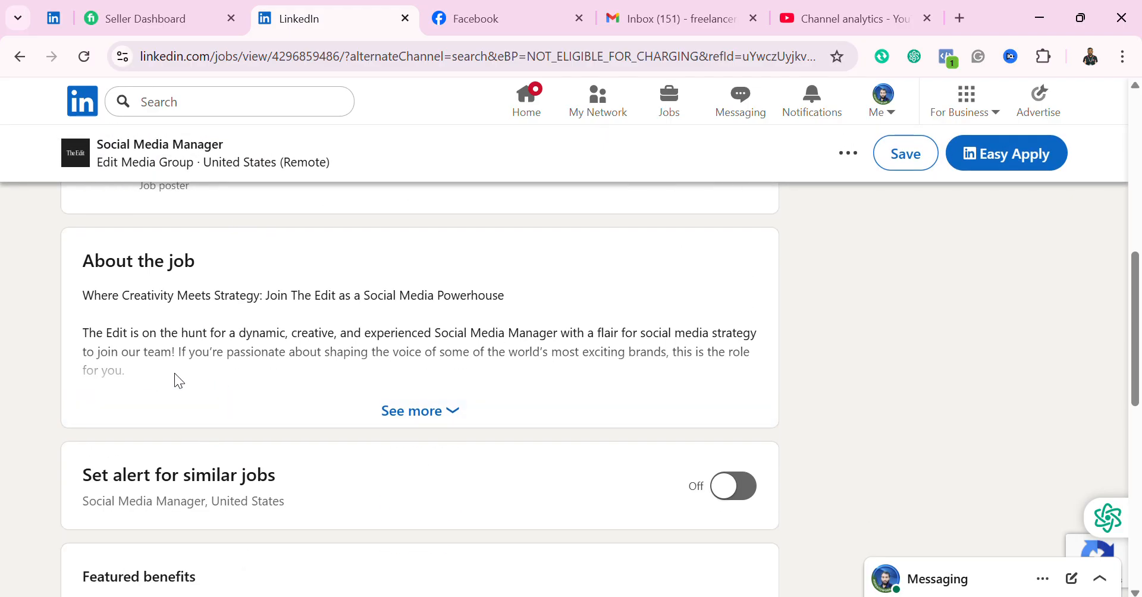
click(452, 413)
scroll(145, 372, down, 6)
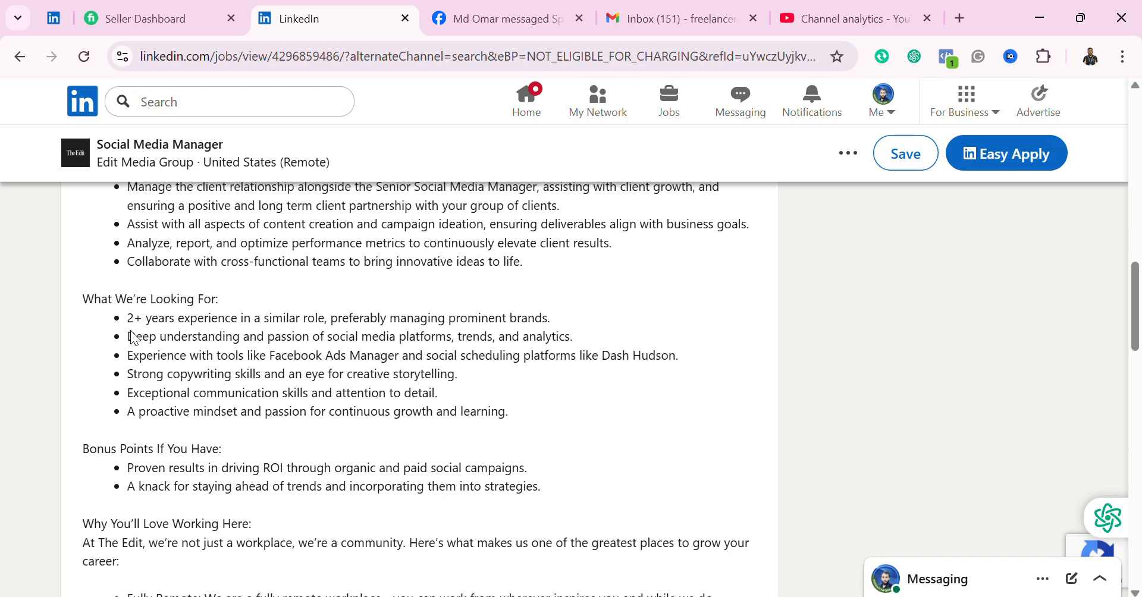
scroll(214, 328, down, 16)
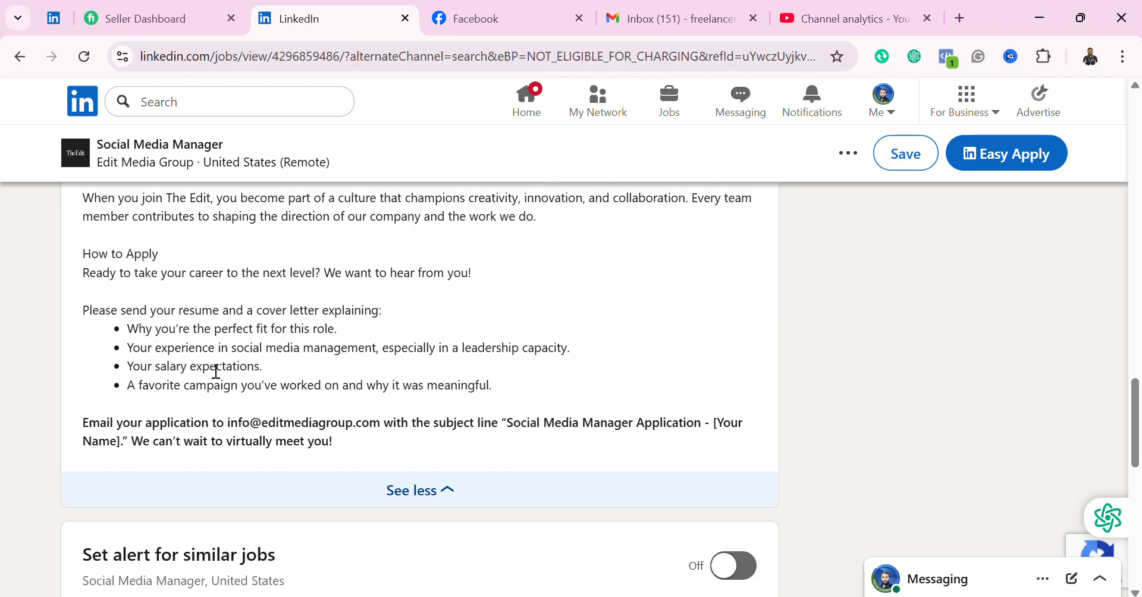
scroll(217, 379, up, 20)
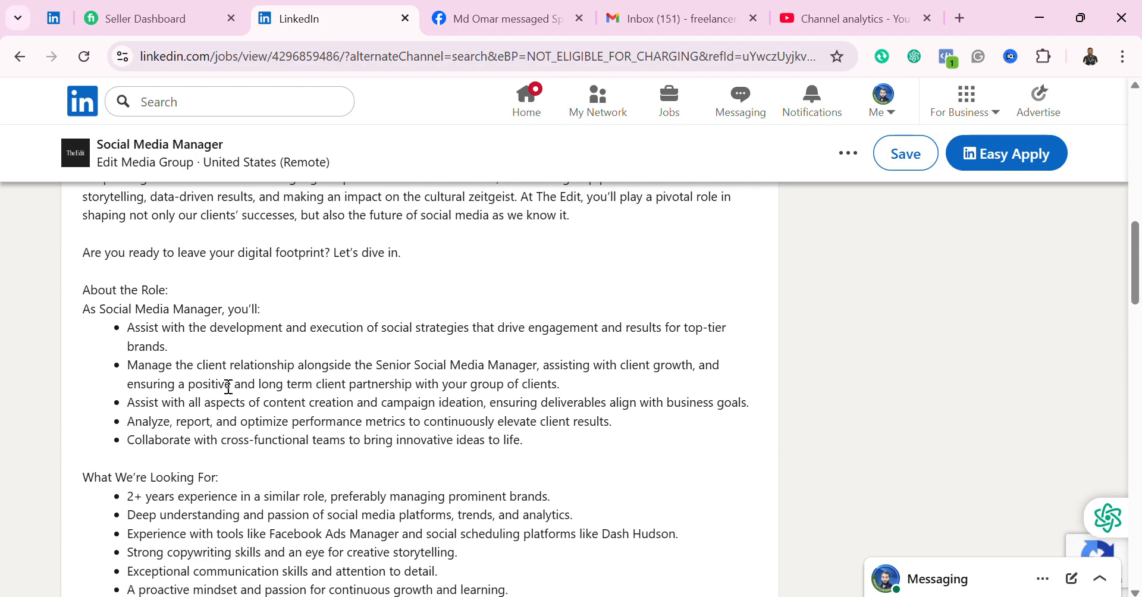
scroll(229, 392, up, 4)
scroll(235, 389, down, 5)
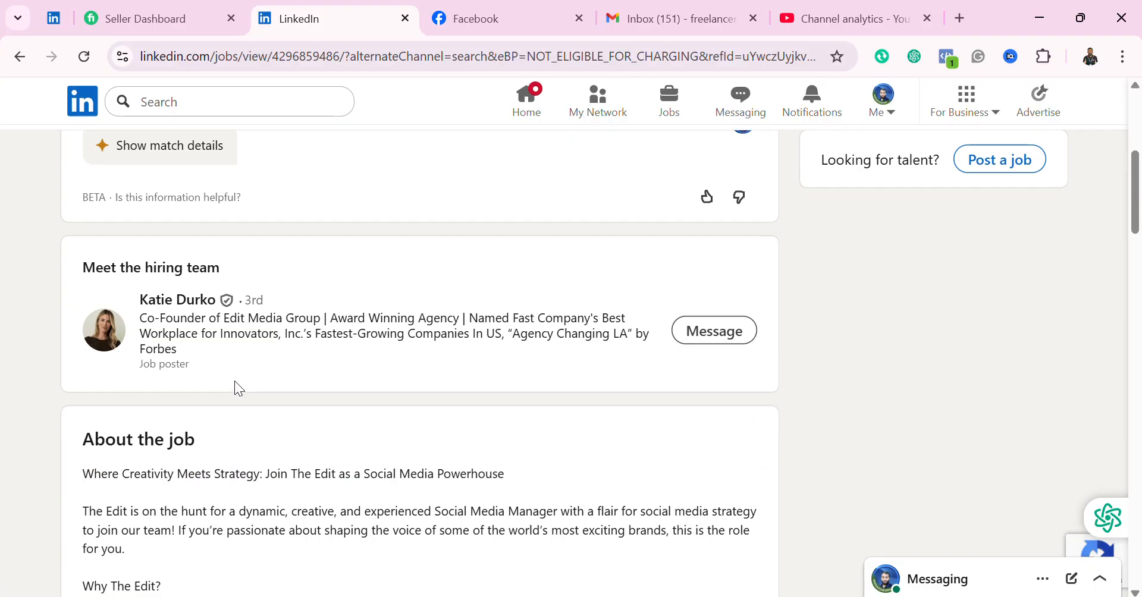
scroll(237, 387, up, 5)
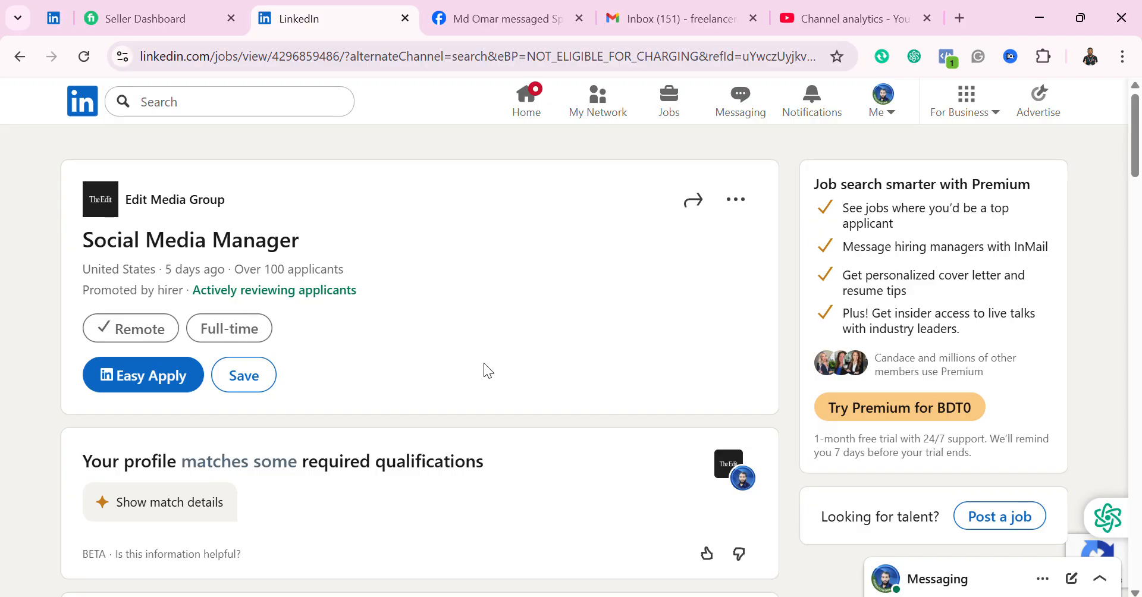
Close the Screenshot_32 image and minimize the browser, Word and File Explorer windows to reach the desktop.
click(734, 540)
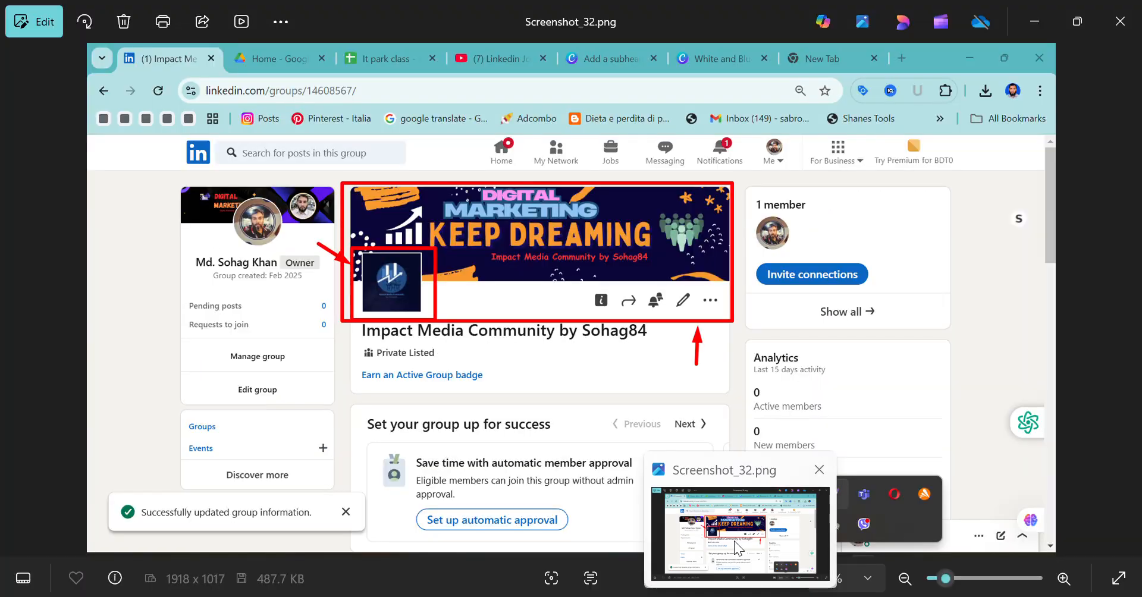
click(734, 540)
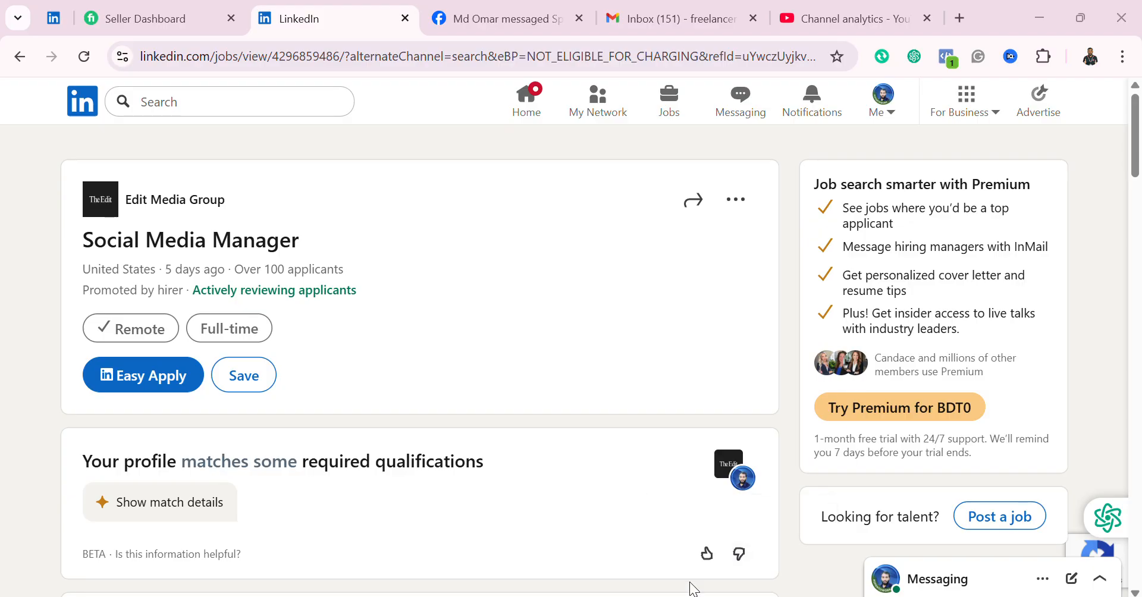
key(alt+Tab)
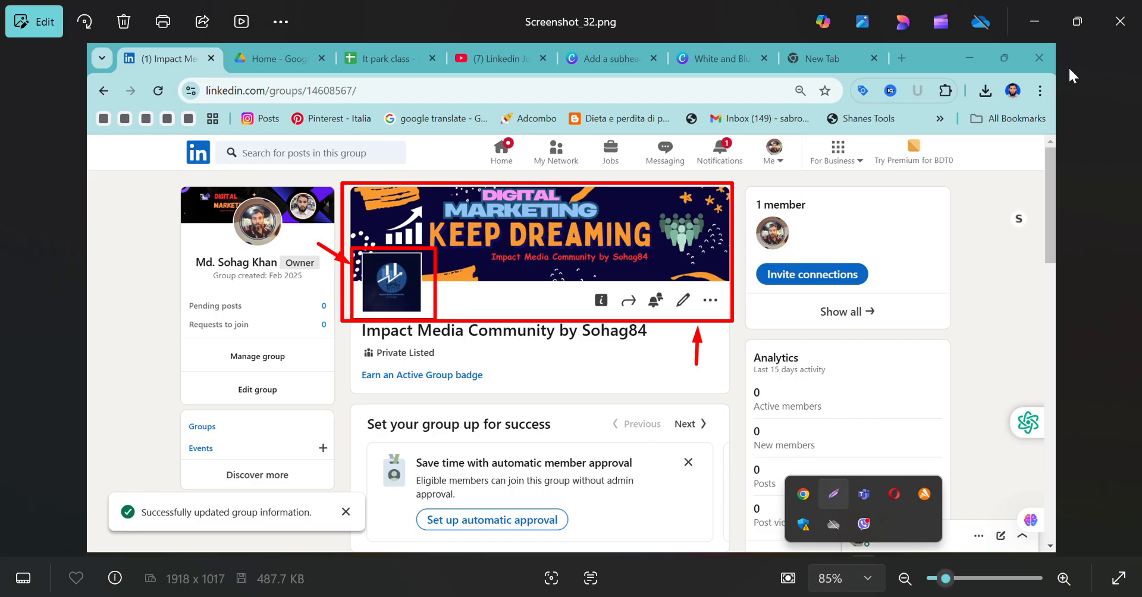
click(1120, 21)
click(1049, 17)
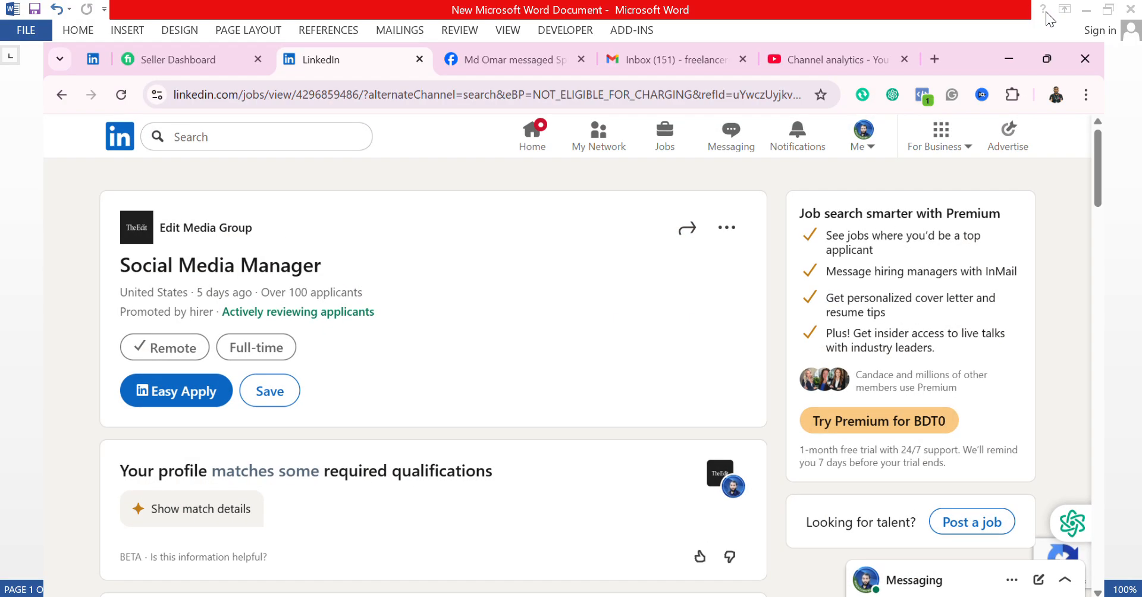
click(1050, 18)
click(1086, 9)
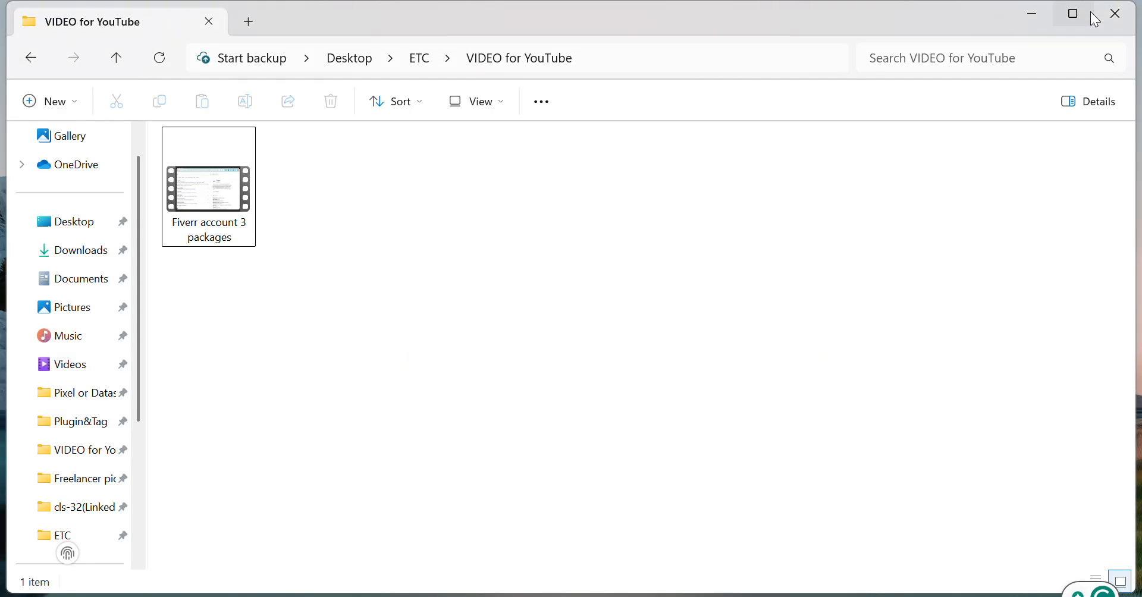
click(1047, 18)
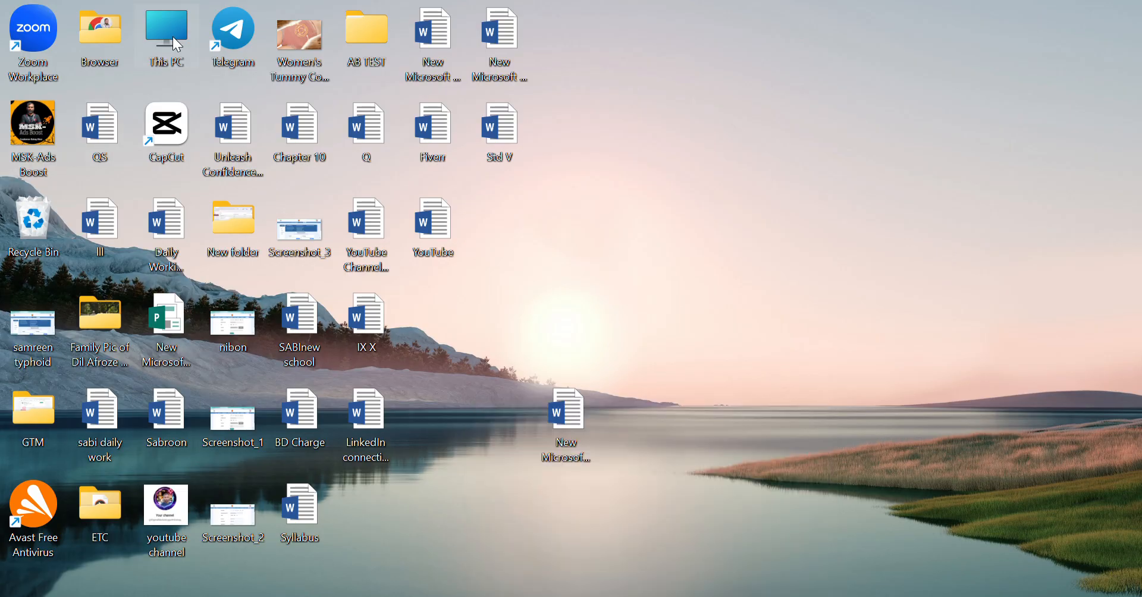
Open the Expert It Park-Class folder stored on the New Volume (D:) drive.
double_click(170, 43)
click(426, 167)
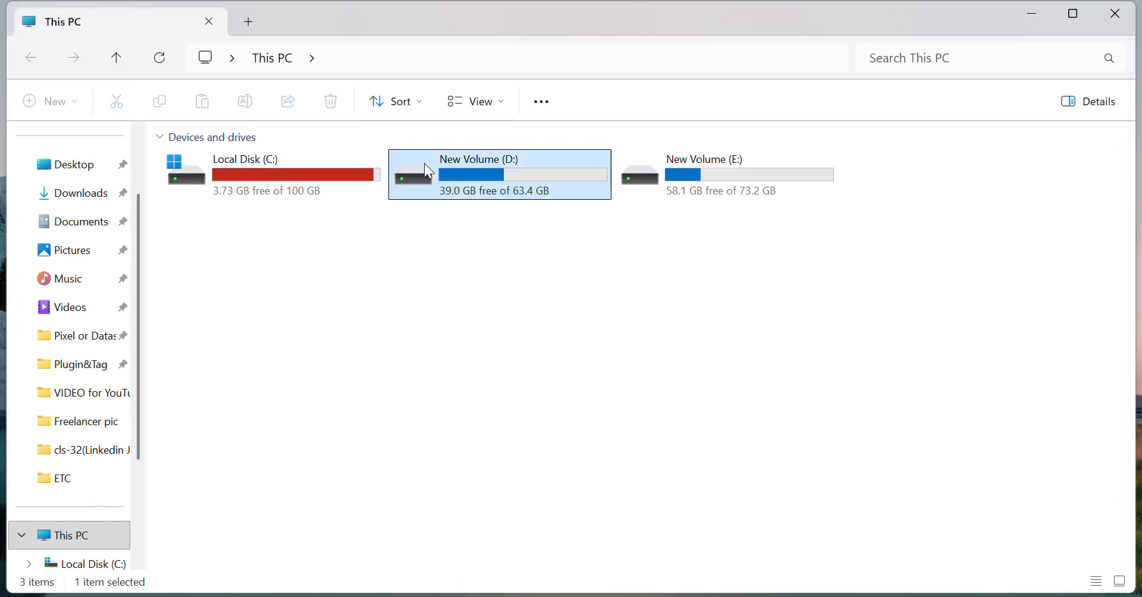
double_click(426, 167)
click(697, 209)
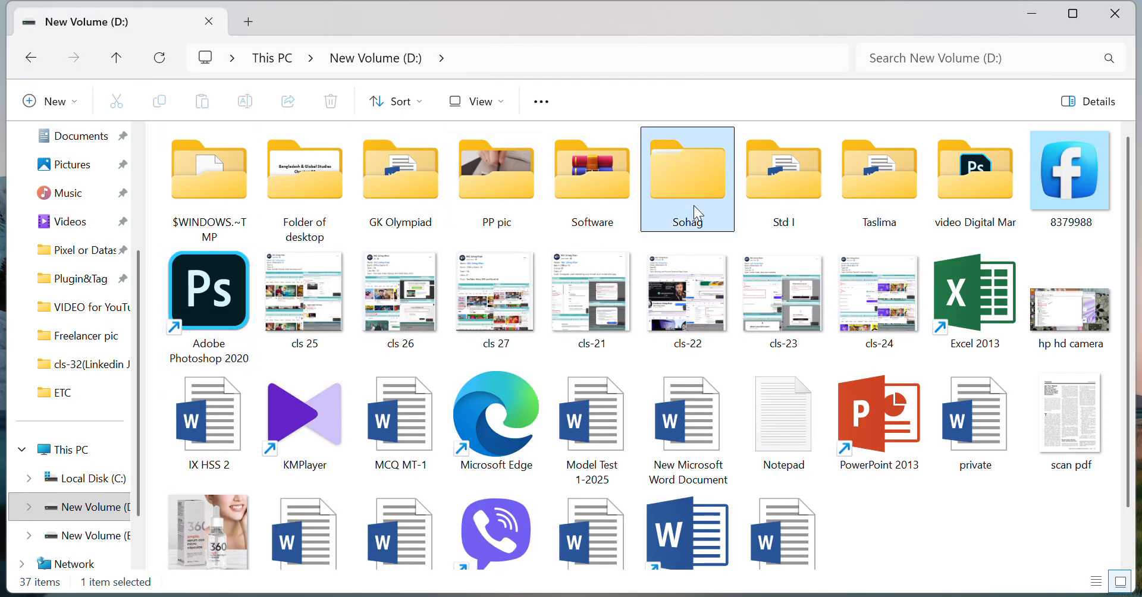
double_click(692, 205)
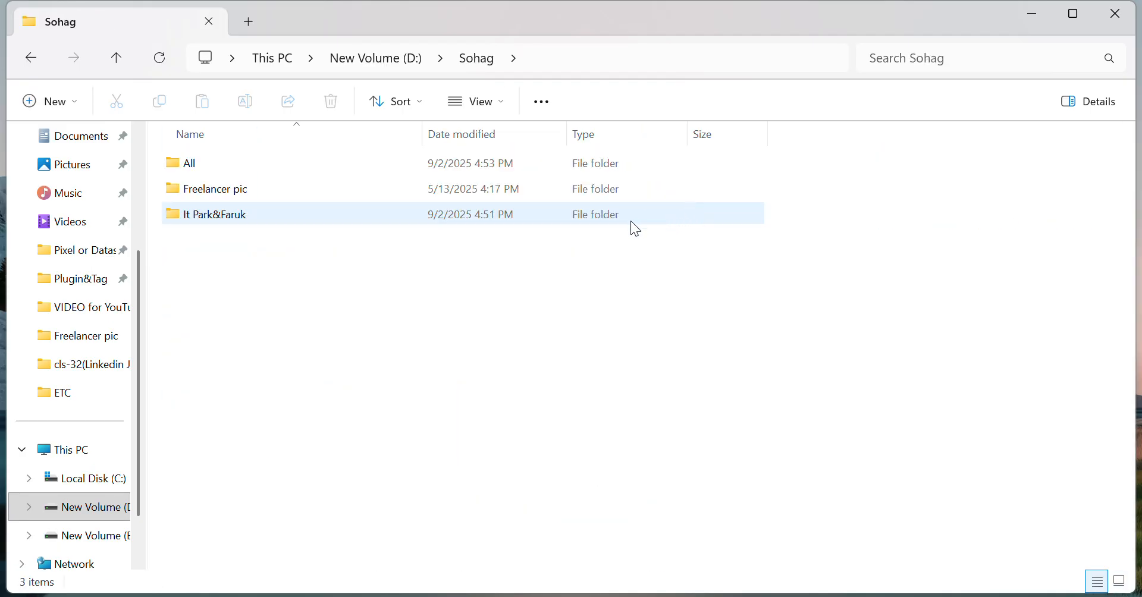
click(222, 216)
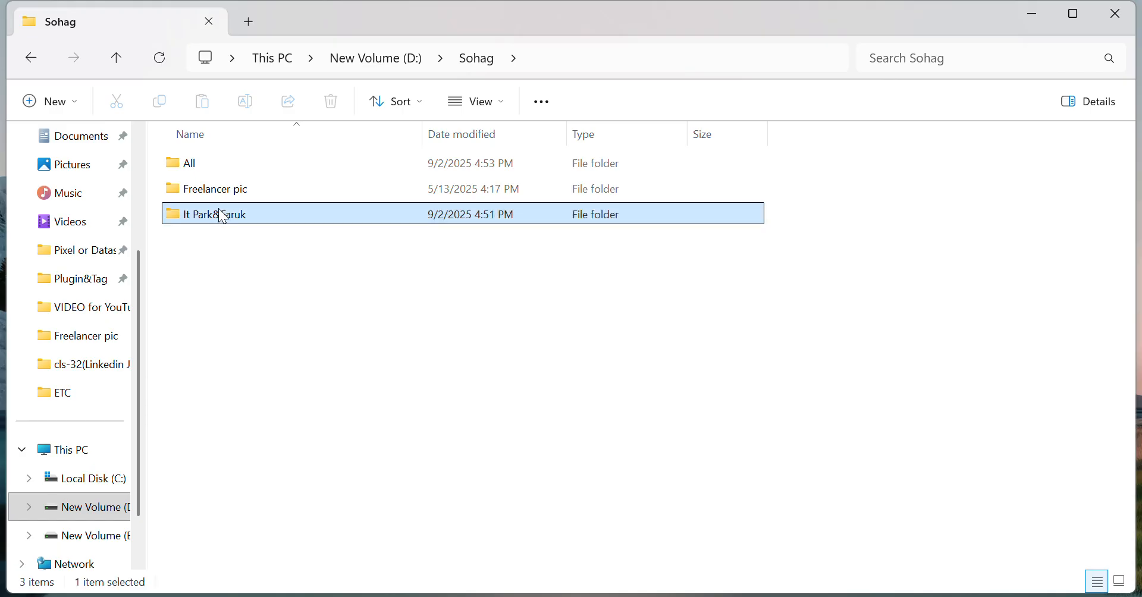
double_click(221, 214)
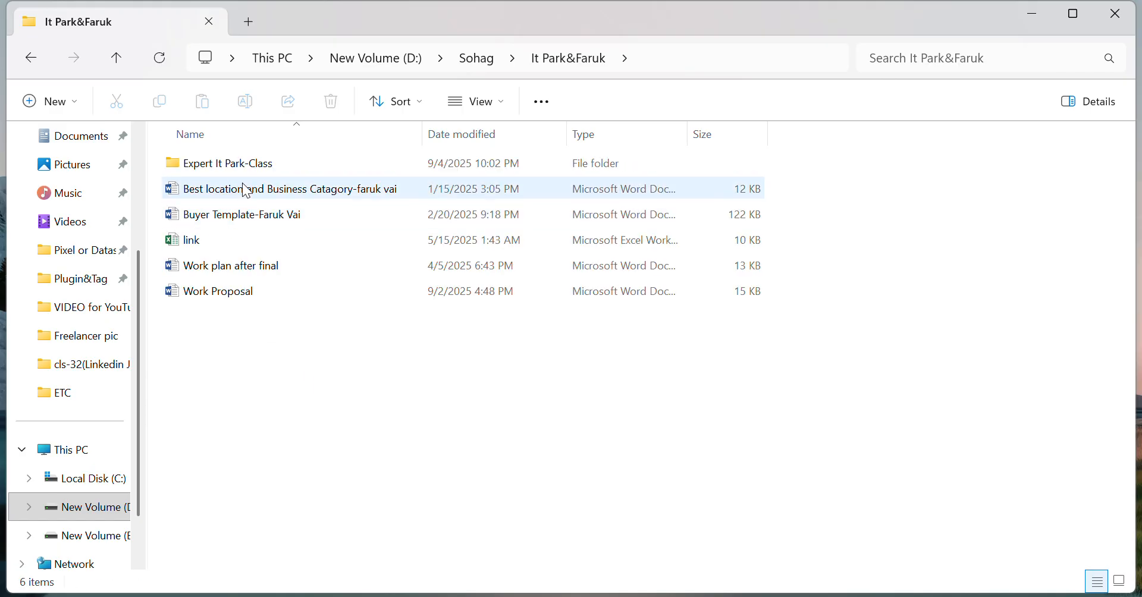
double_click(241, 167)
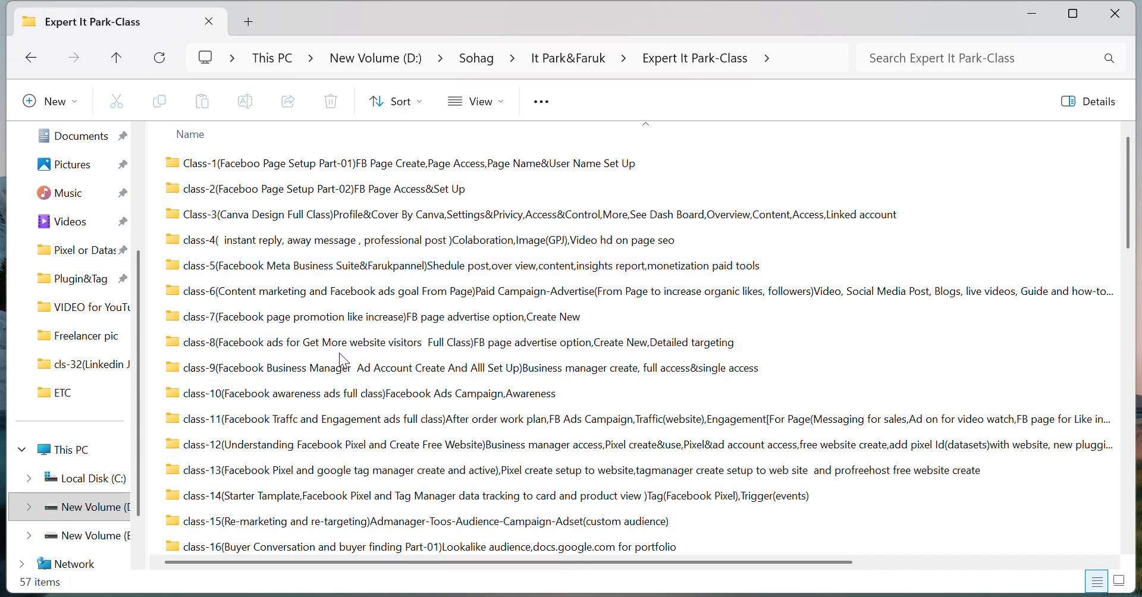
Open Screenshot_1 from the cls-32(Linkedin Job Apply page and group create) folder.
scroll(336, 381, down, 6)
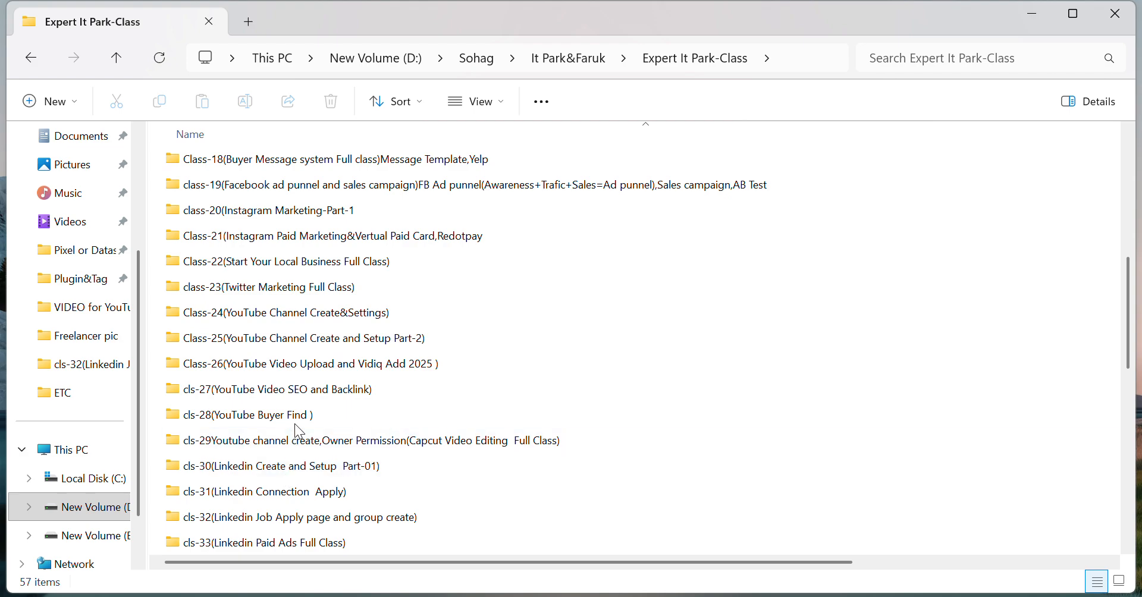
scroll(299, 476, down, 1)
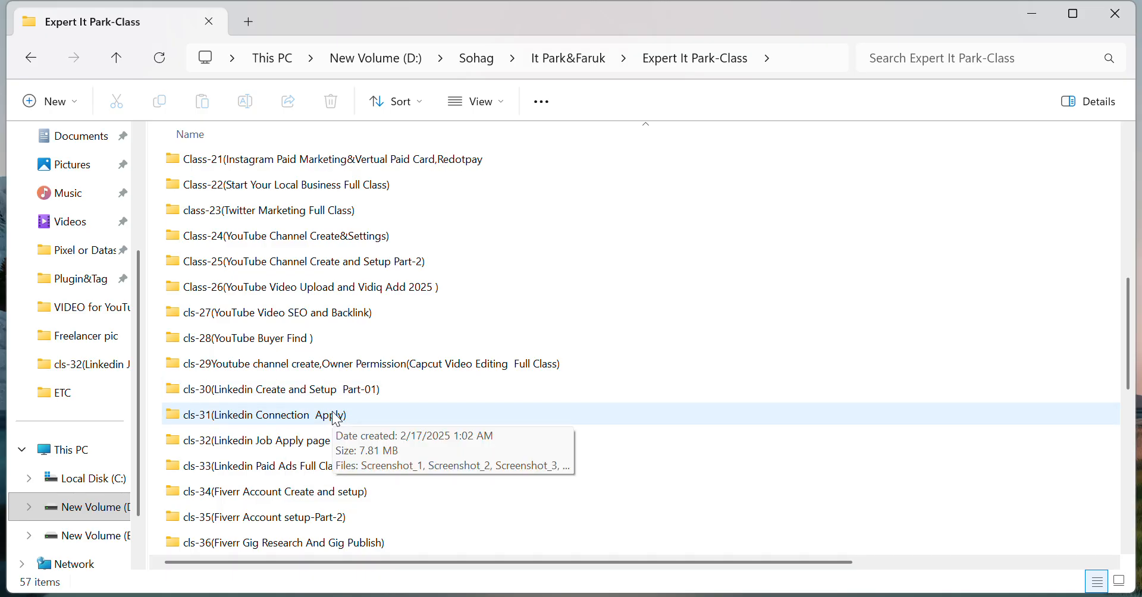
double_click(253, 442)
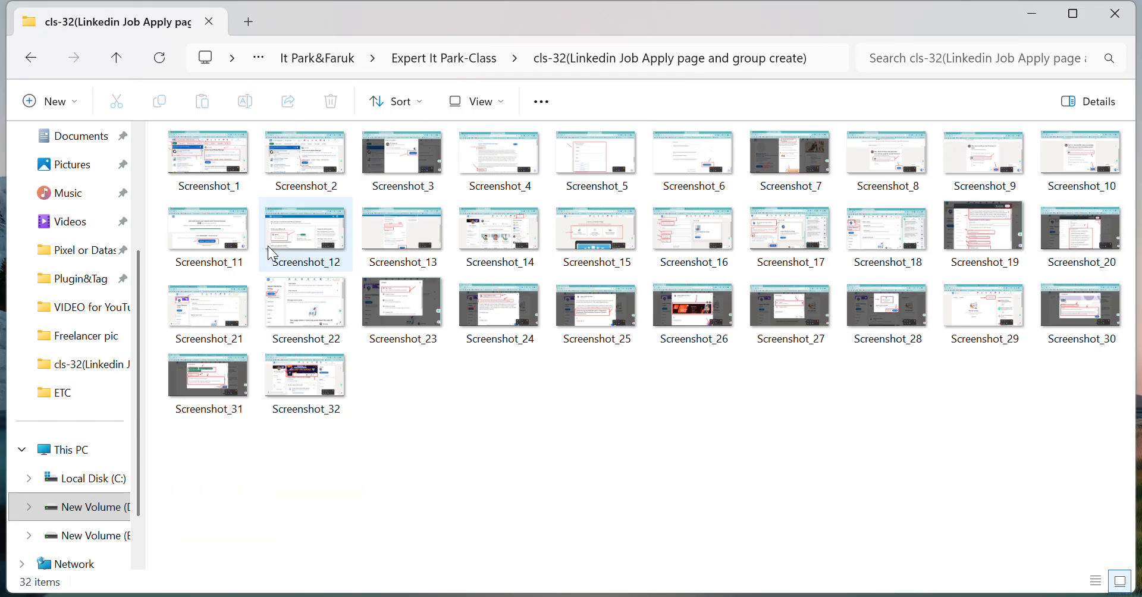
click(208, 166)
double_click(208, 166)
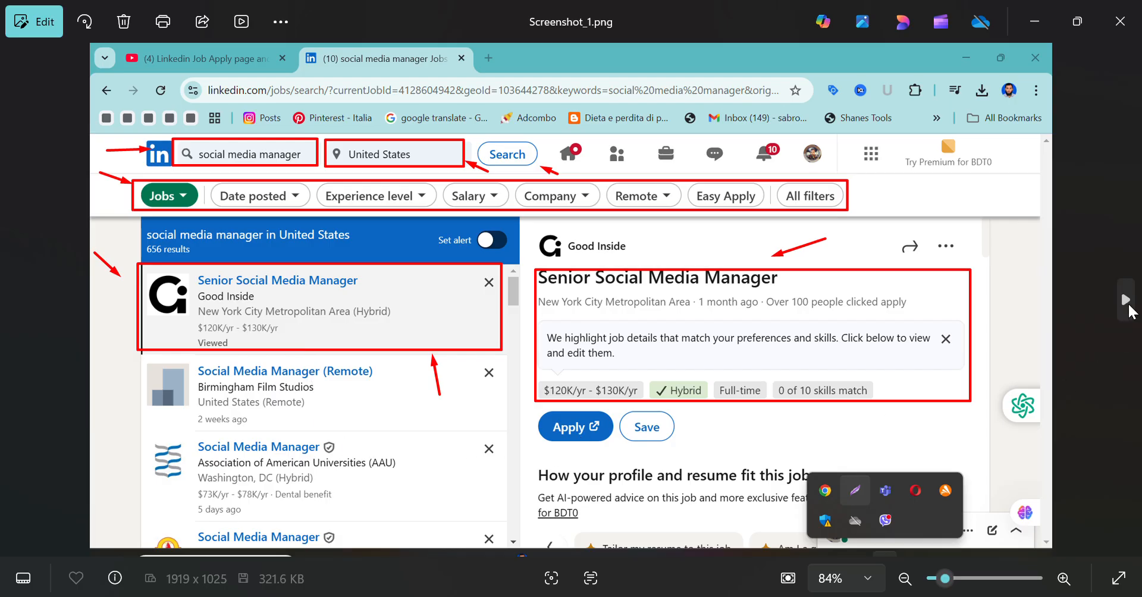
Review Screenshot_2 to Screenshot_6, covering profile sharing, the external job description, the application form and its submission.
click(1125, 299)
click(1125, 300)
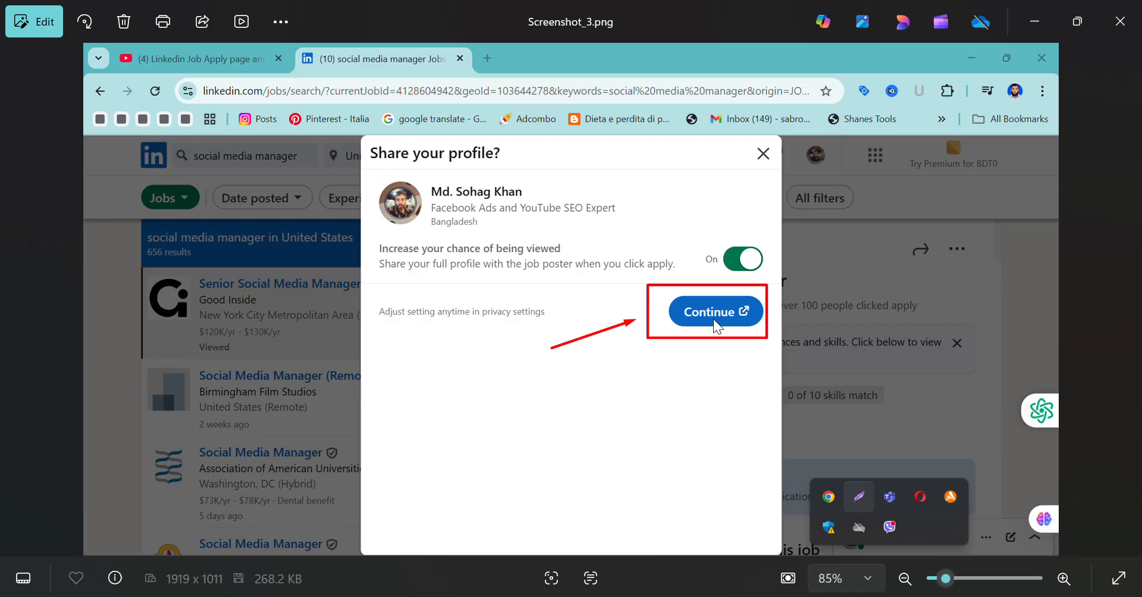
click(1125, 298)
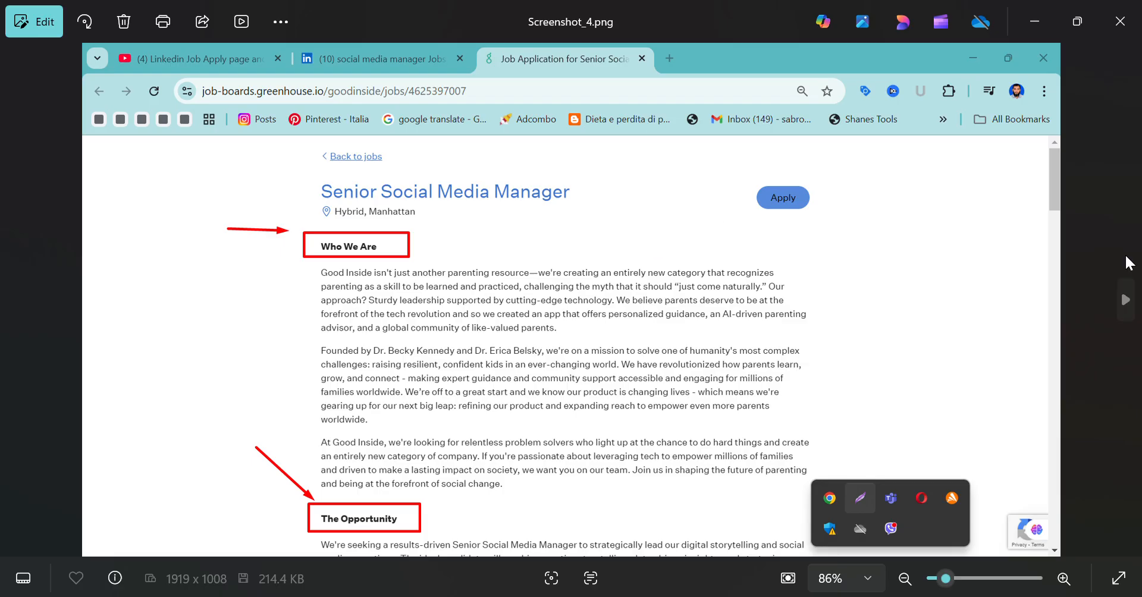
click(1129, 299)
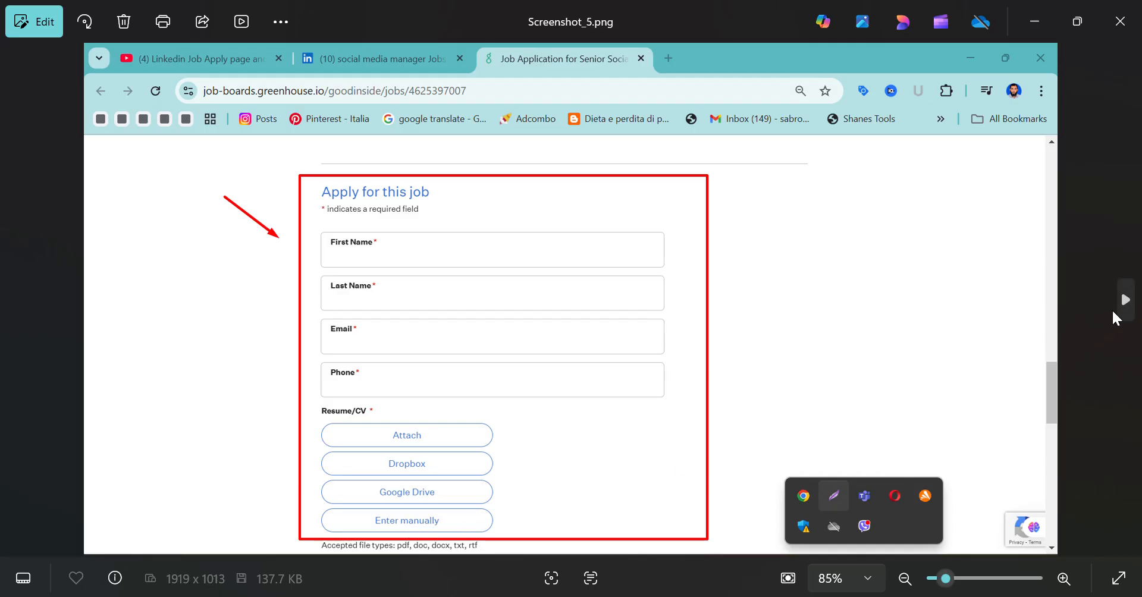
click(1124, 302)
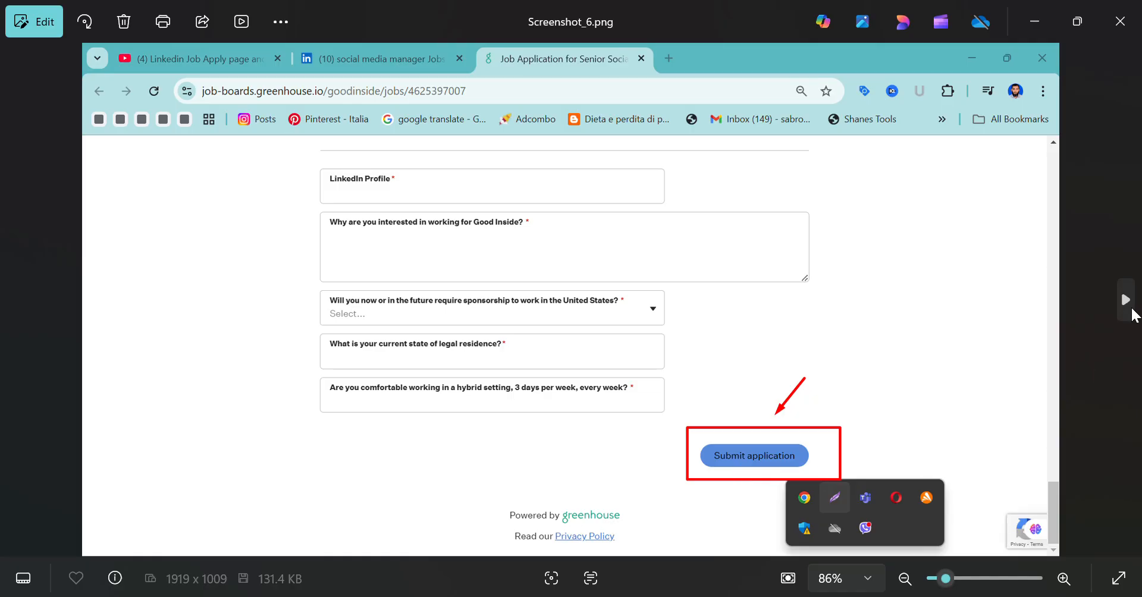
Review Screenshot_7 to Screenshot_13, covering Premium messaging, the plan survey, the free trial offer, the monthly billing cycle and checkout.
click(1126, 301)
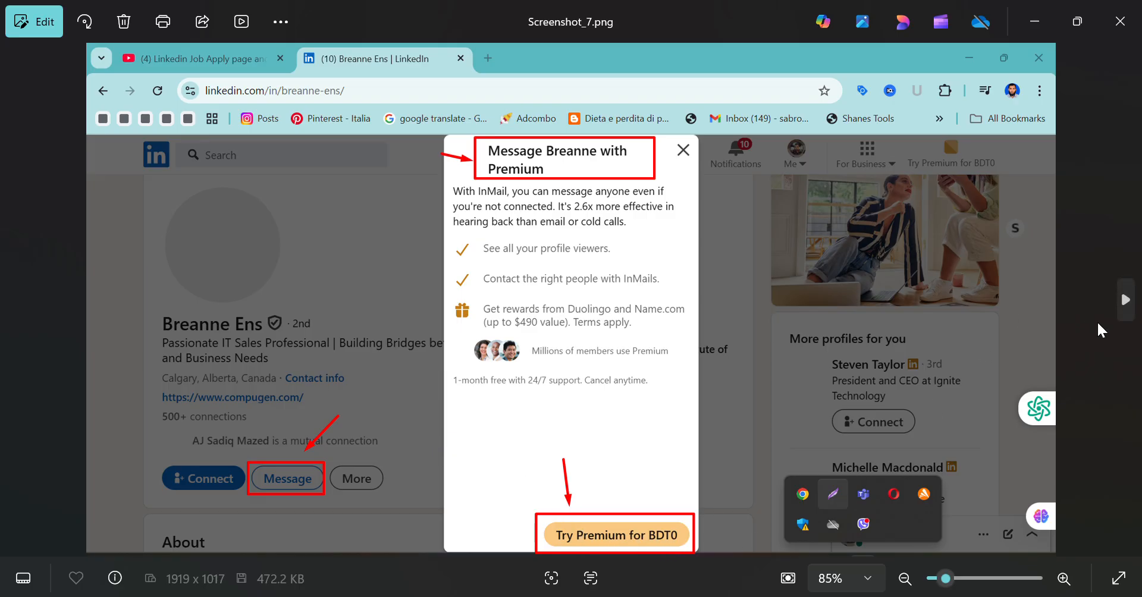
click(1124, 301)
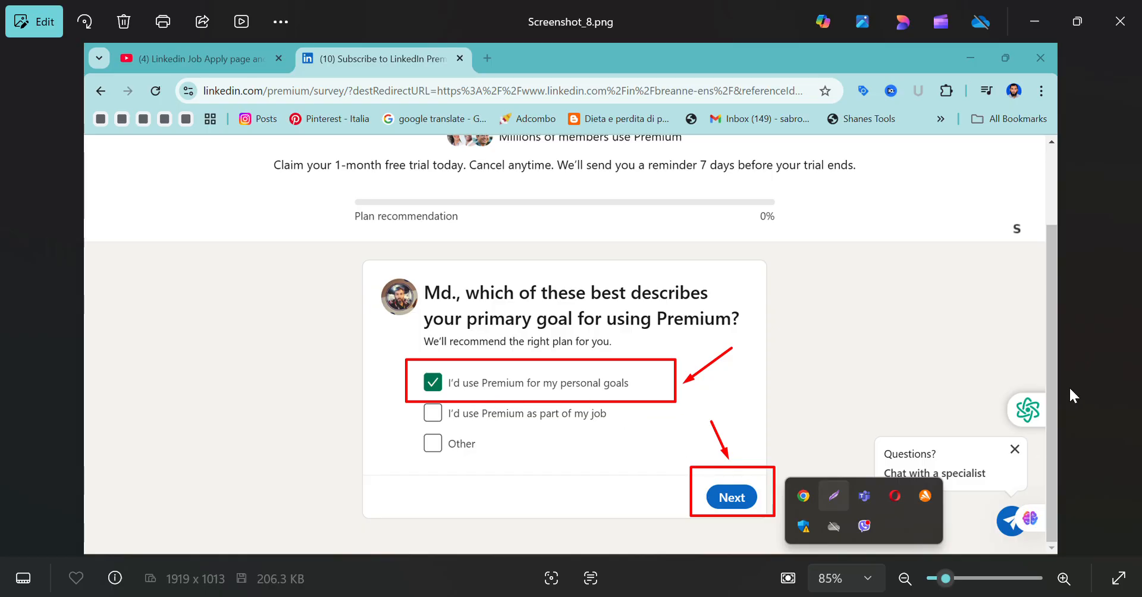
click(1125, 301)
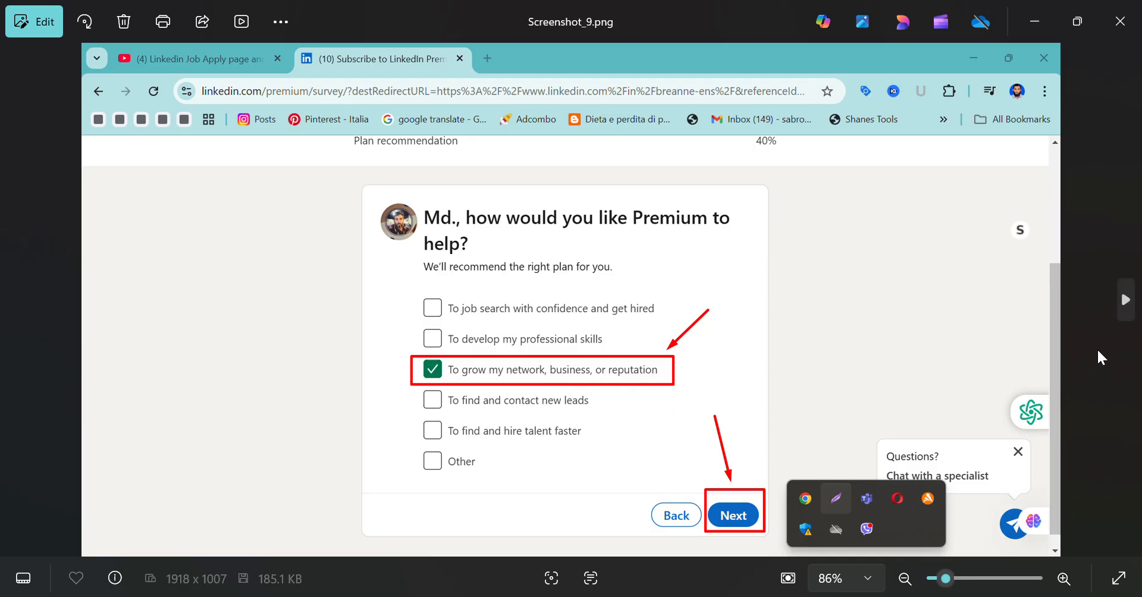
click(1126, 300)
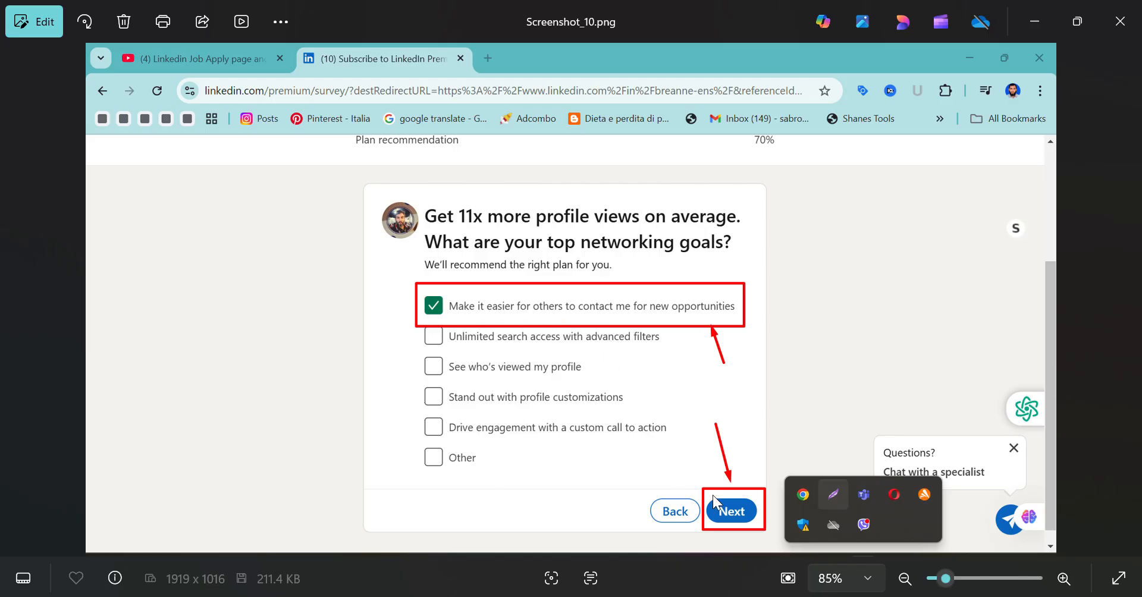
click(1133, 303)
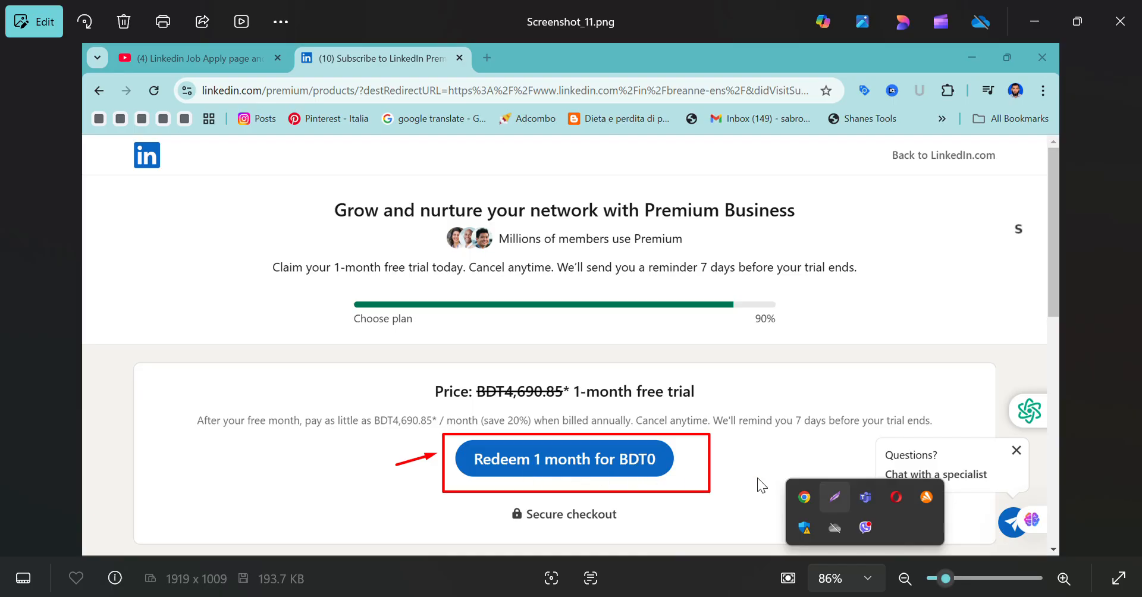
click(1124, 302)
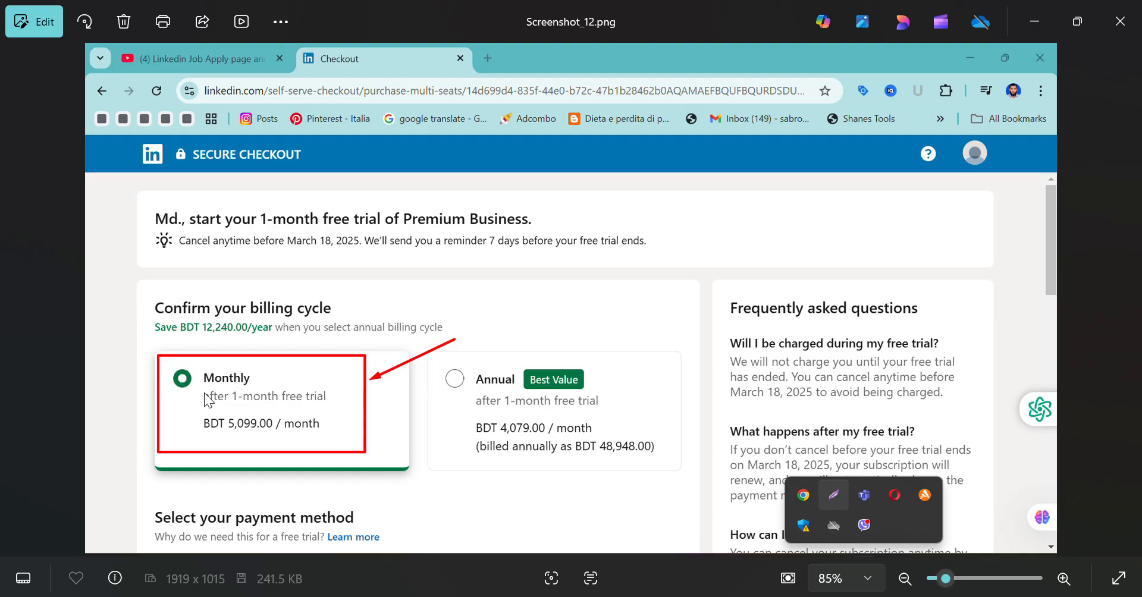
click(1124, 300)
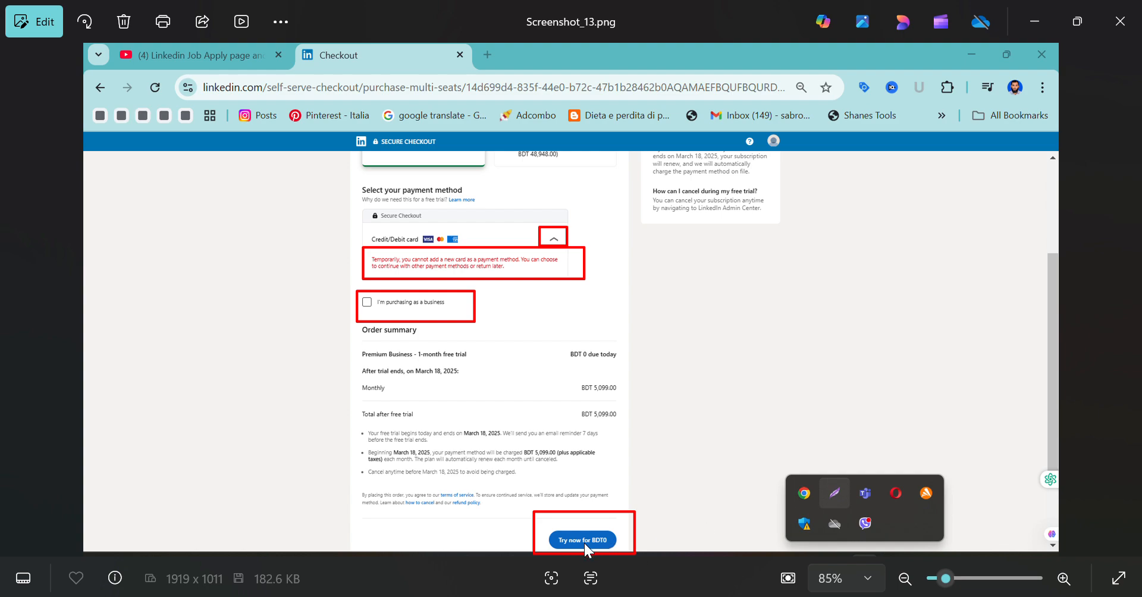
View the For Business example in Screenshot_14, switch back to LinkedIn in Chrome and start creating a Company Page.
click(1125, 300)
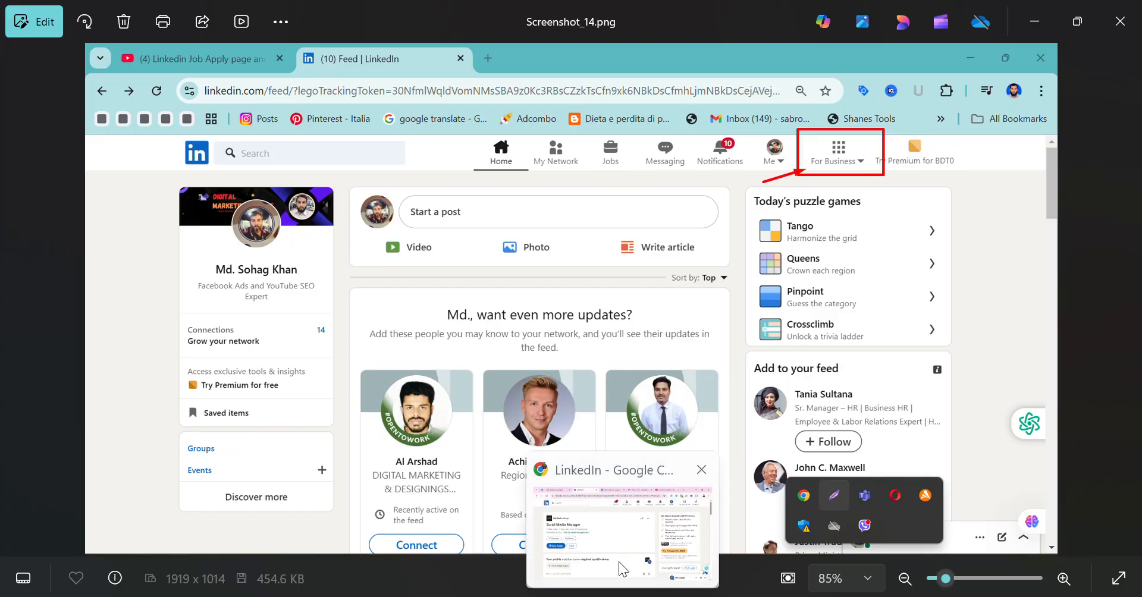
click(618, 555)
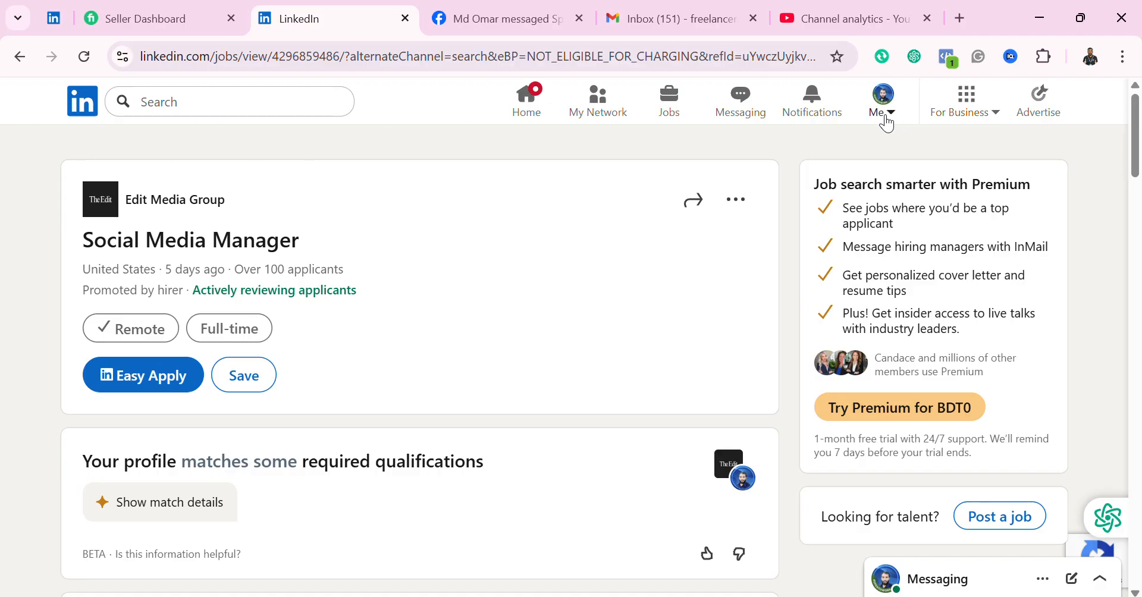
click(980, 113)
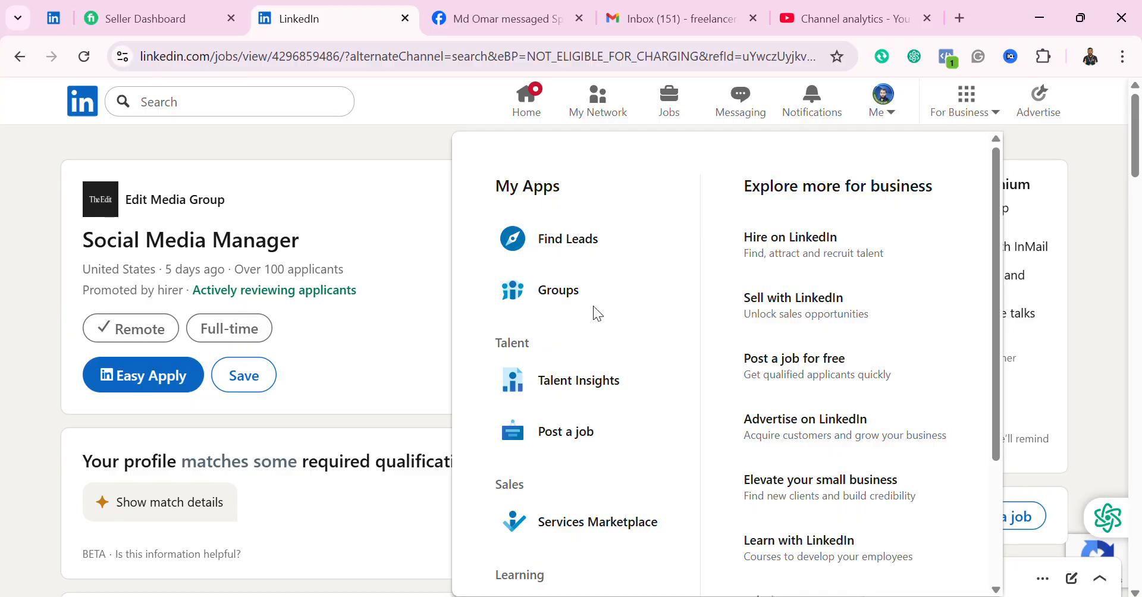
scroll(737, 389, down, 3)
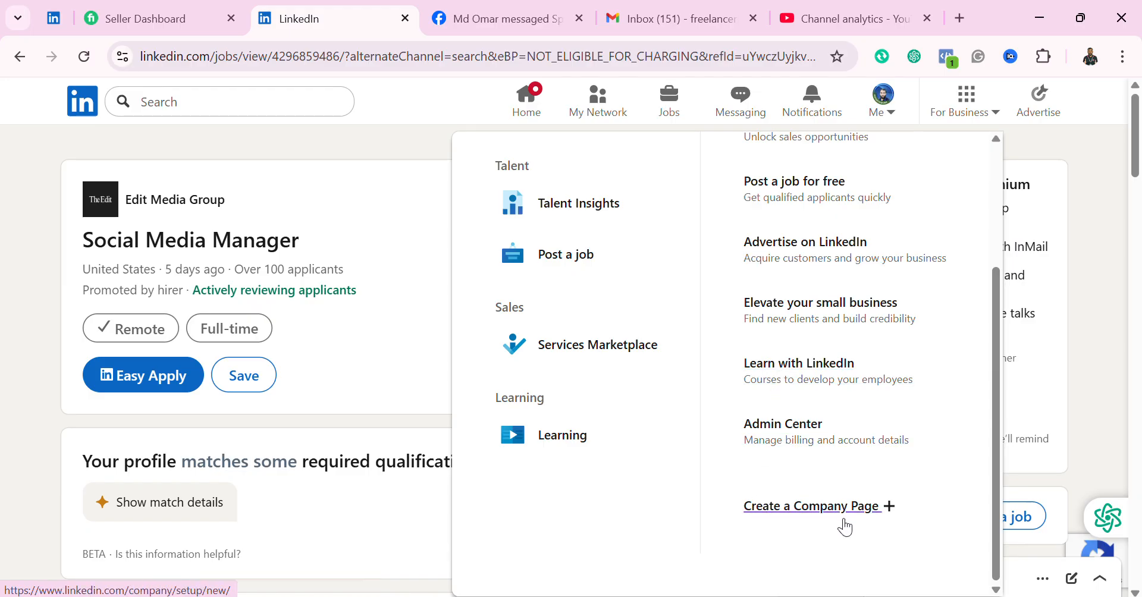
click(880, 509)
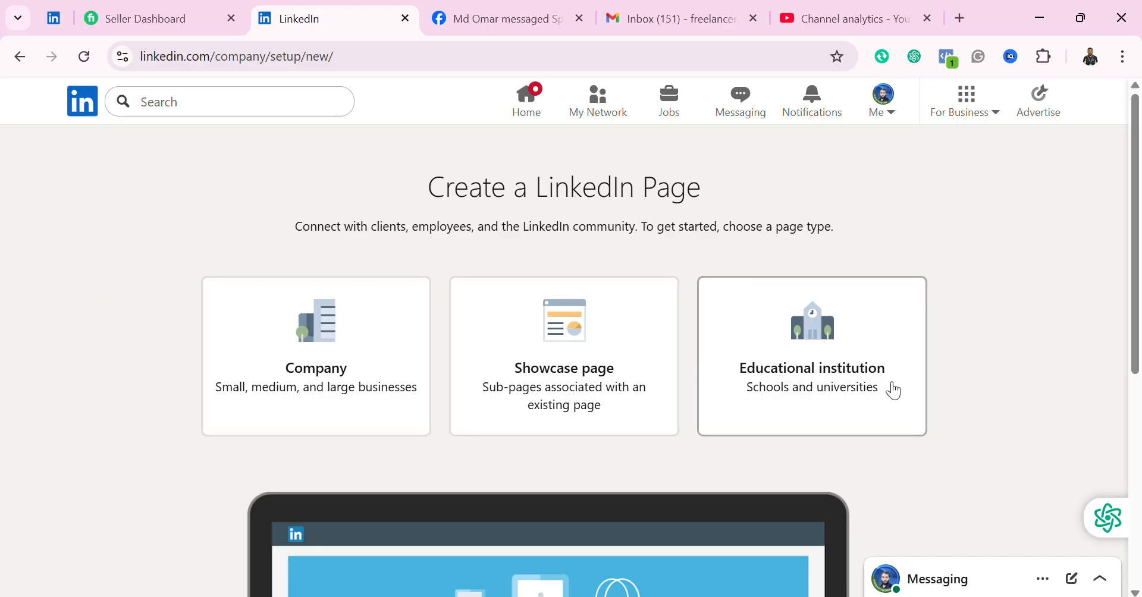
Choose the Company page type and examine the details form, from name and public URL to organization size, organization type and logo.
click(342, 387)
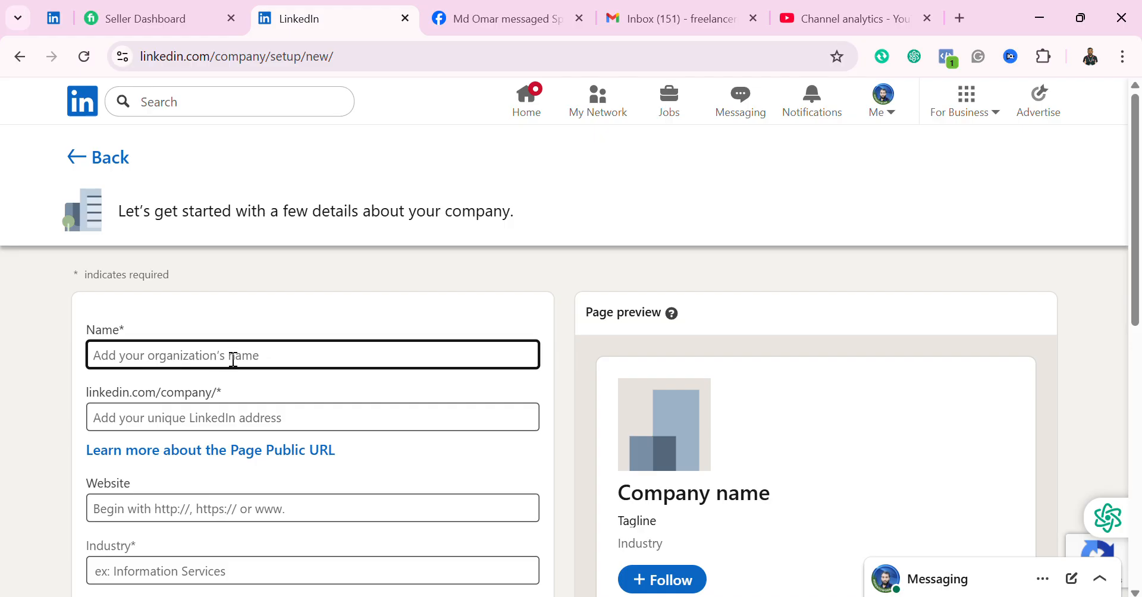
scroll(193, 427, down, 2)
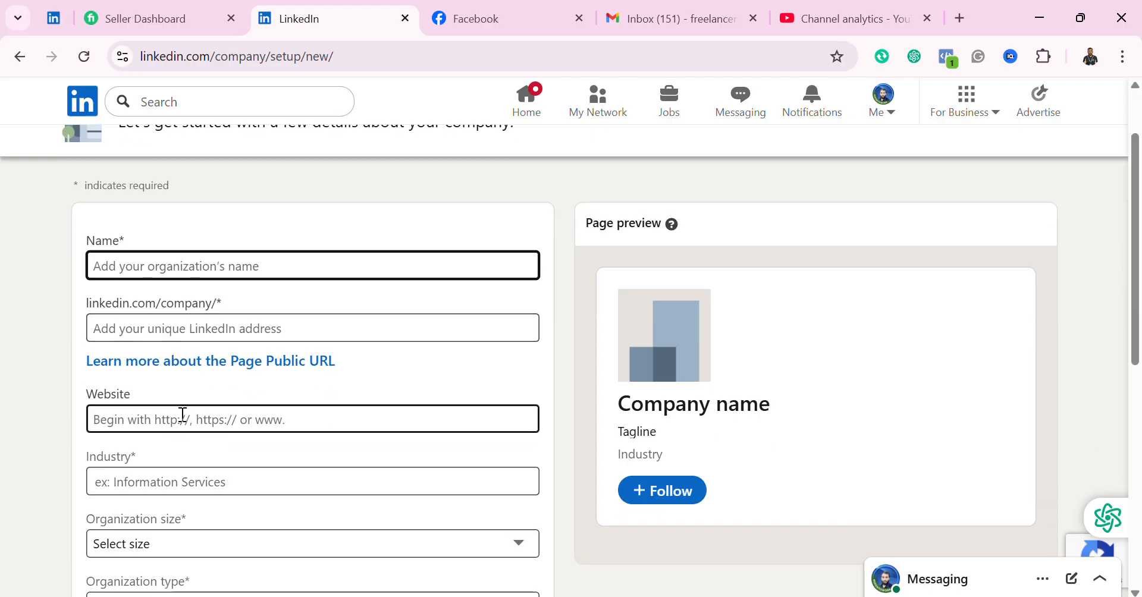
scroll(176, 452, down, 2)
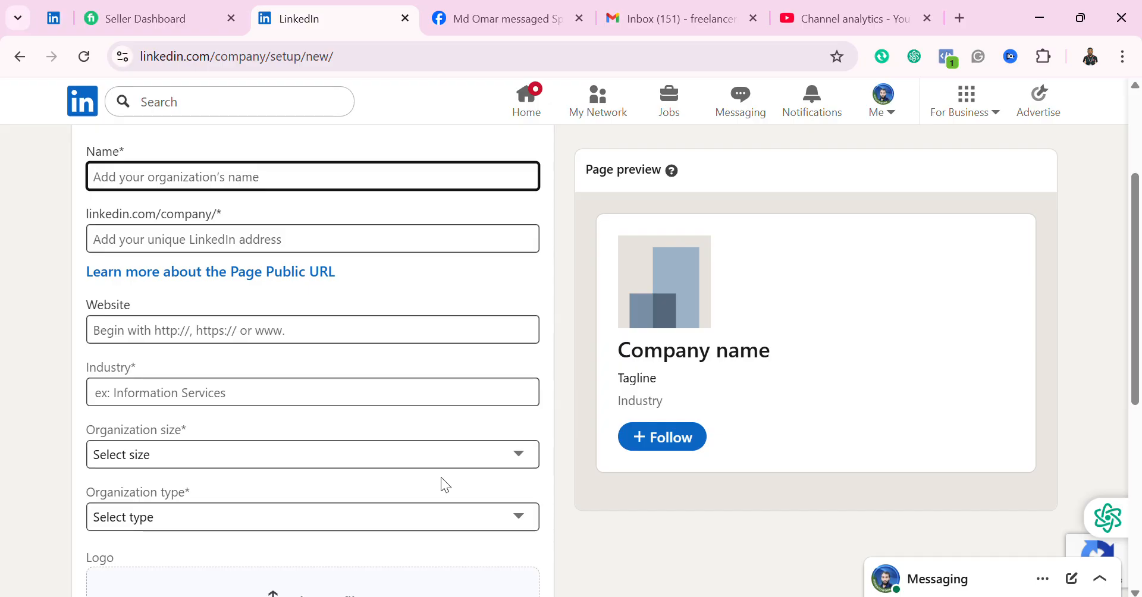
click(519, 456)
click(521, 458)
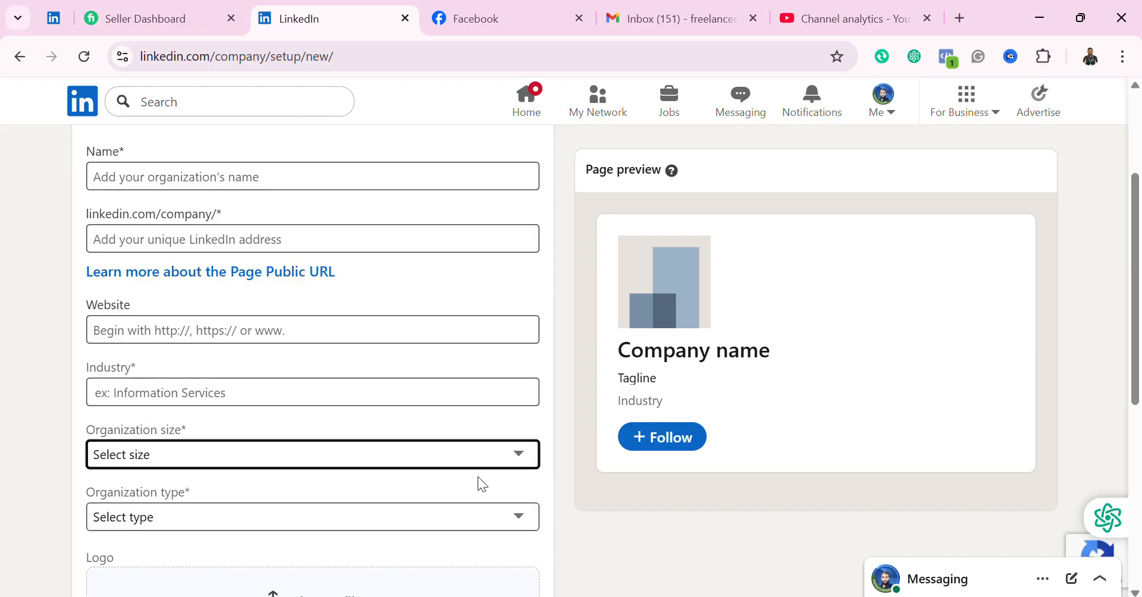
scroll(308, 510, down, 2)
click(535, 428)
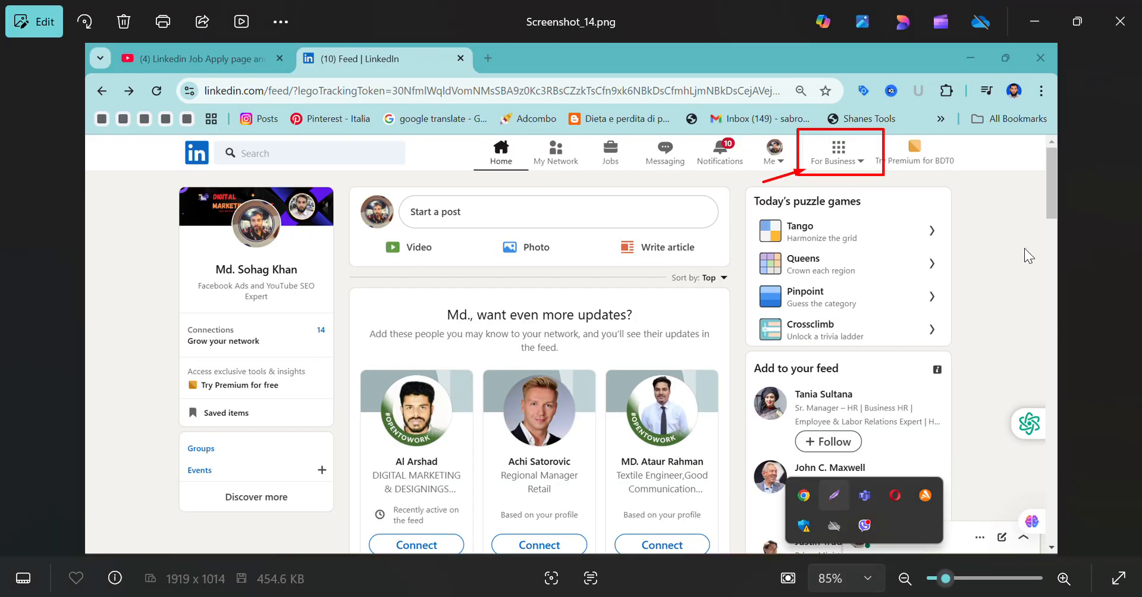
Review Screenshot_15 to Screenshot_18, covering the page type choice, company details, logo and tagline, and the new page's dashboard.
click(1125, 297)
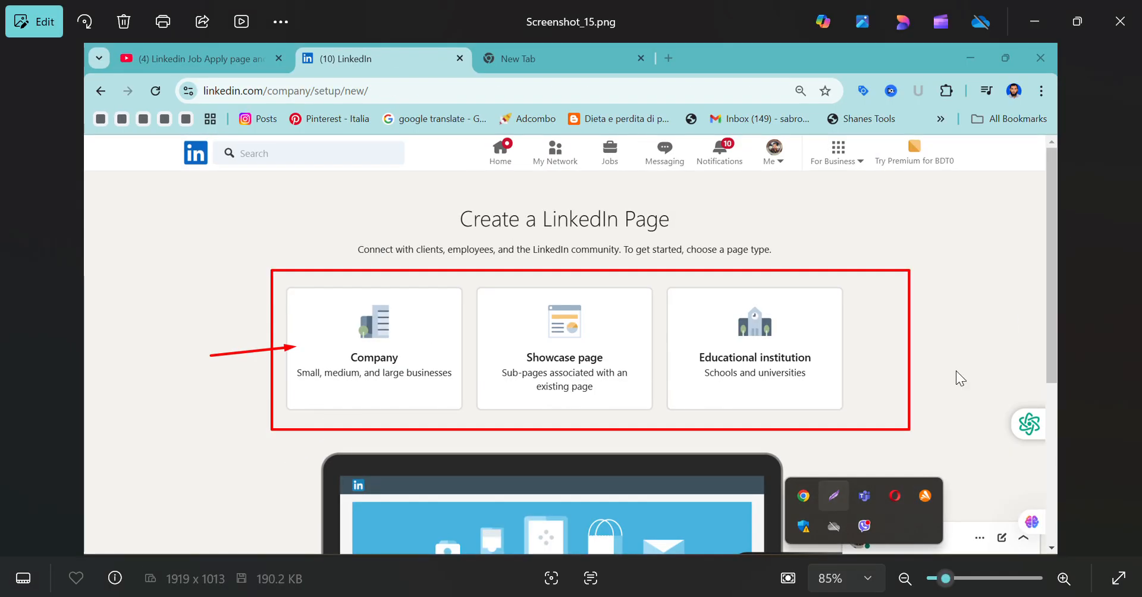
click(1125, 301)
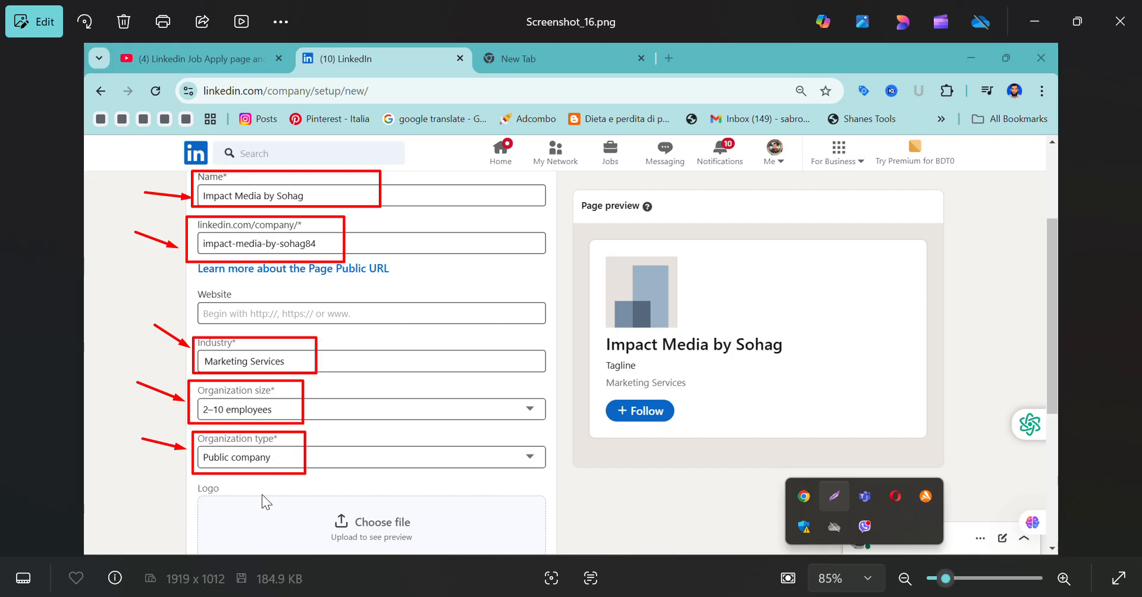
click(1126, 299)
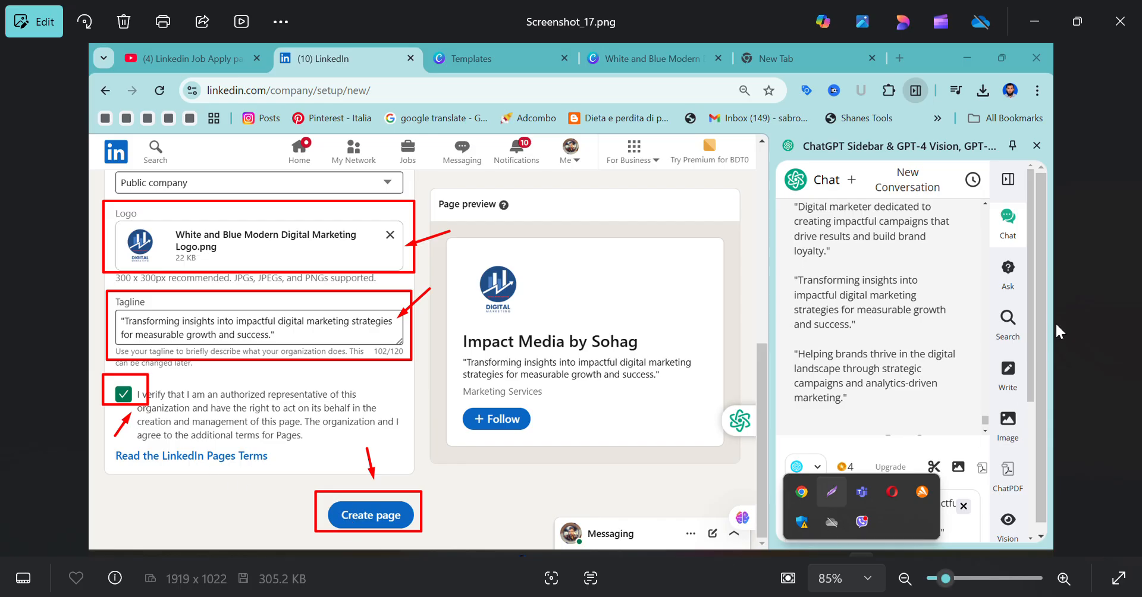
click(1124, 300)
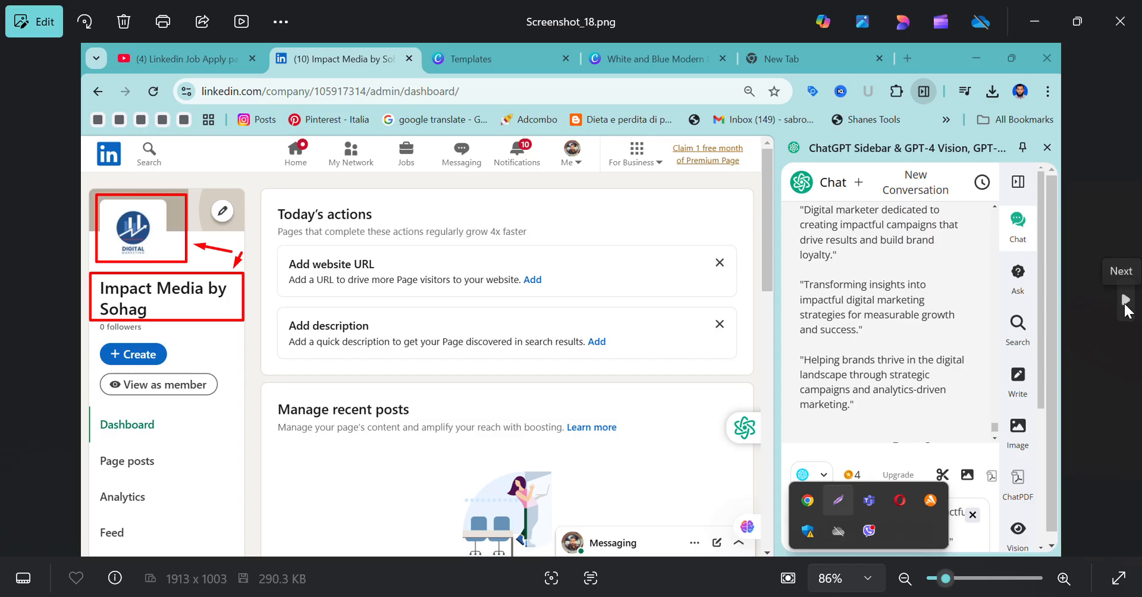
Review Screenshot_19 to Screenshot_21, covering the page's overview, company details, specialties and cover image.
click(1124, 303)
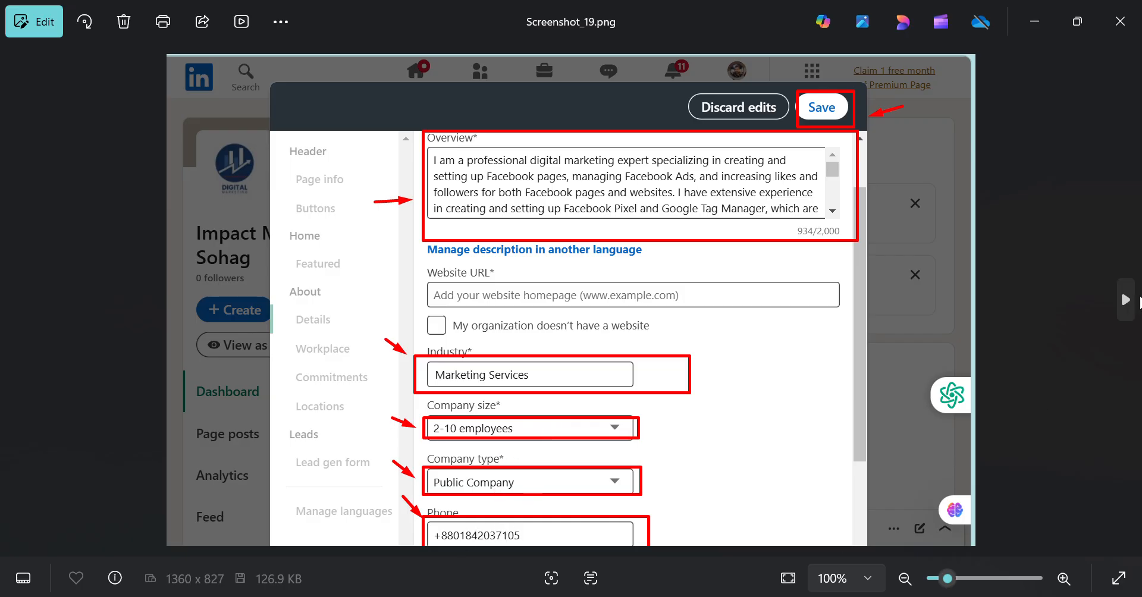
click(1126, 301)
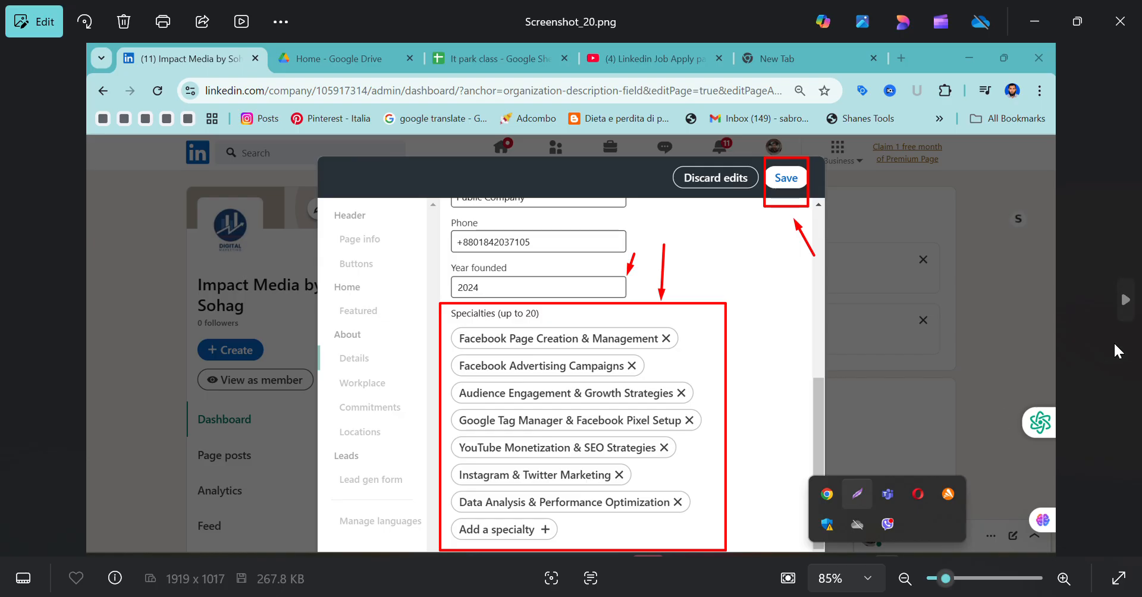
click(1130, 300)
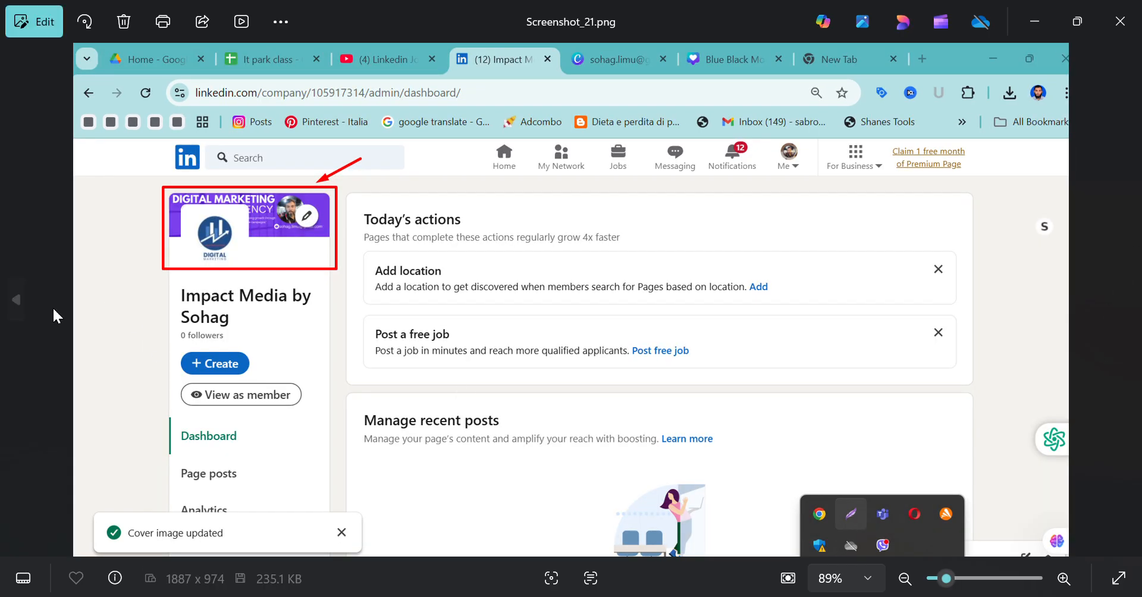
click(23, 309)
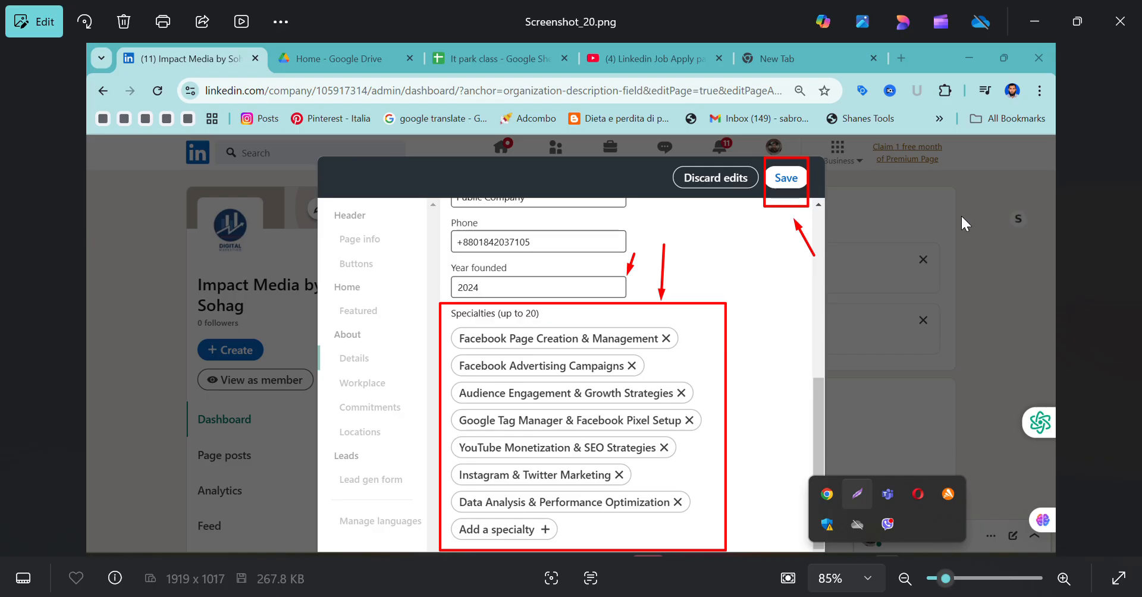
click(1127, 301)
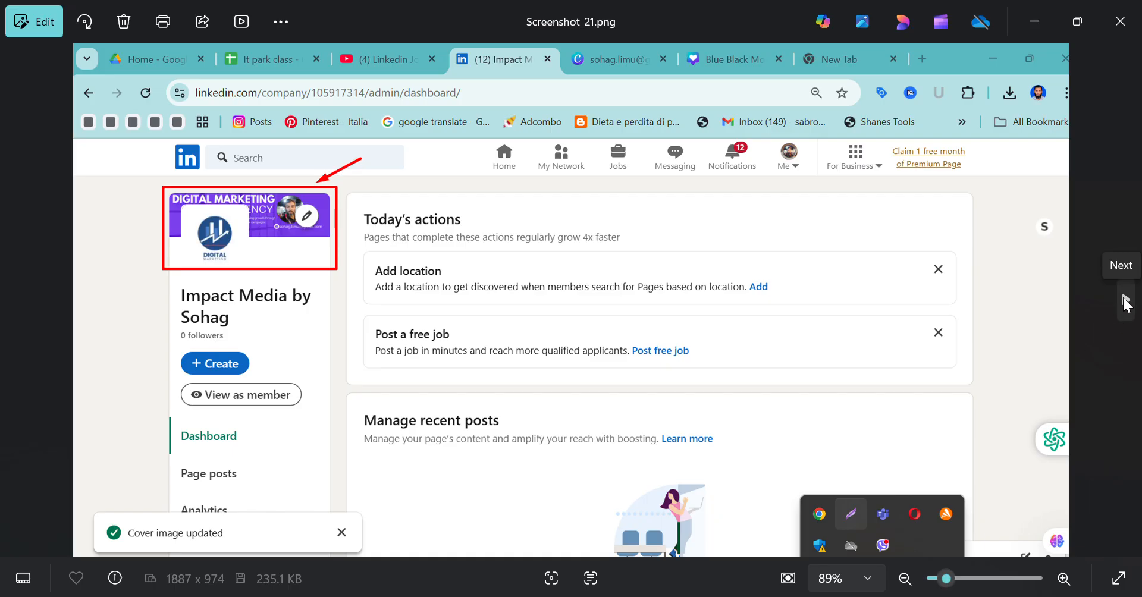
Review Screenshot_22 to Screenshot_28, covering starting a page post, its text, hashtags and image, the audience setting and publishing.
click(1125, 300)
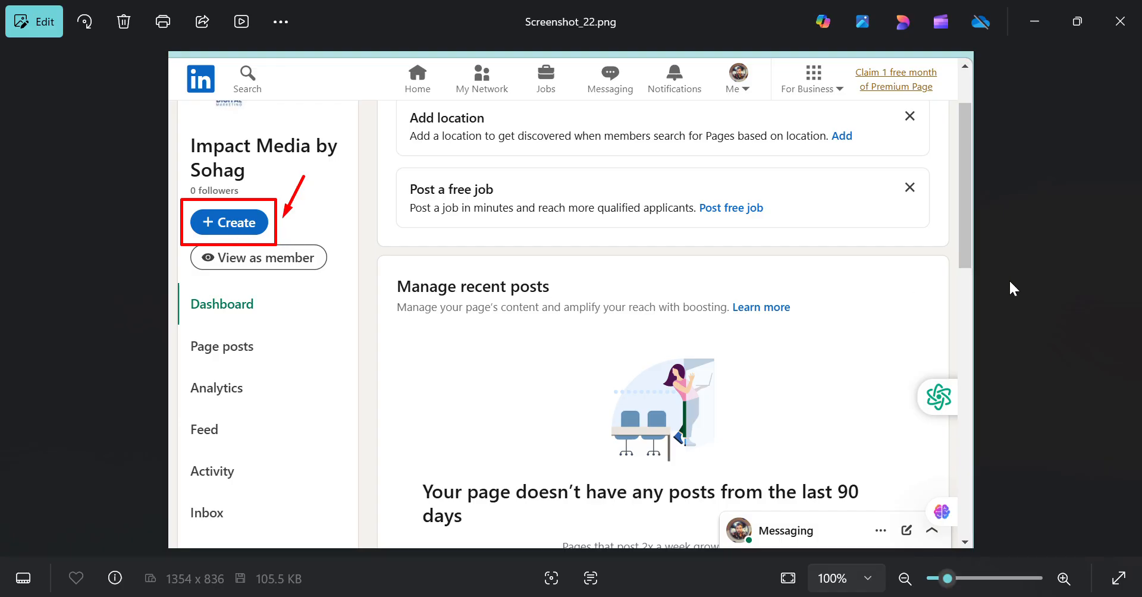
click(1124, 301)
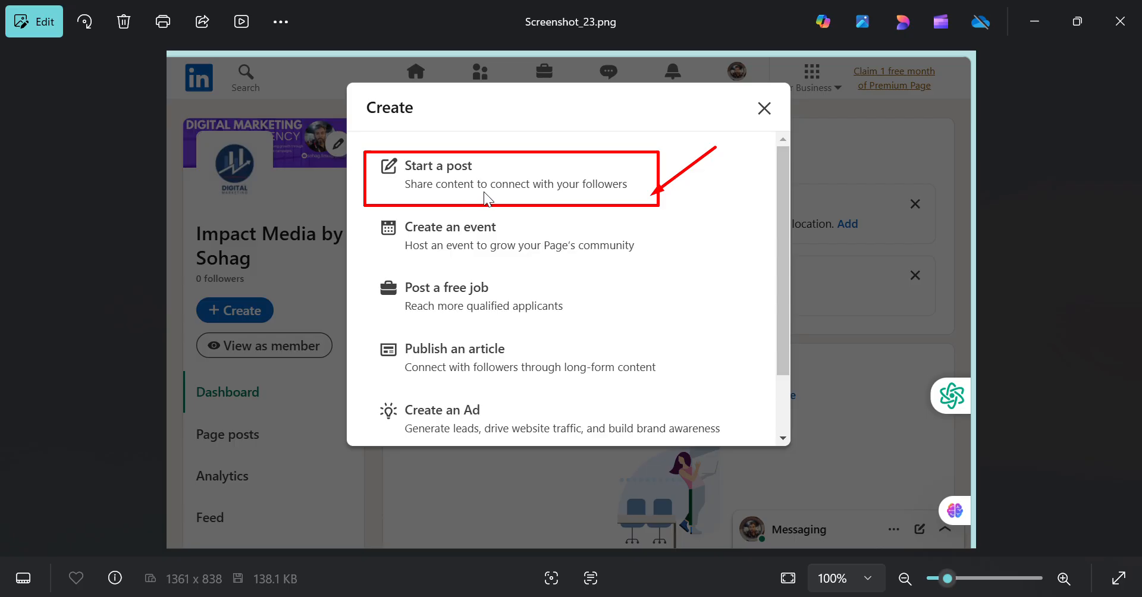
mouse_move(1126, 327)
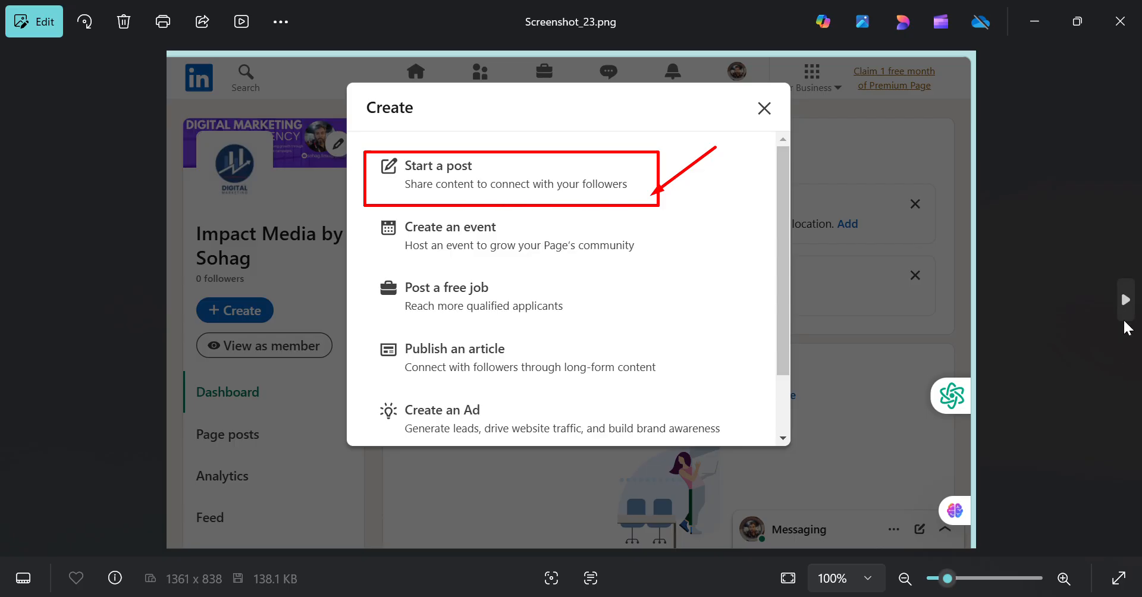
click(1124, 300)
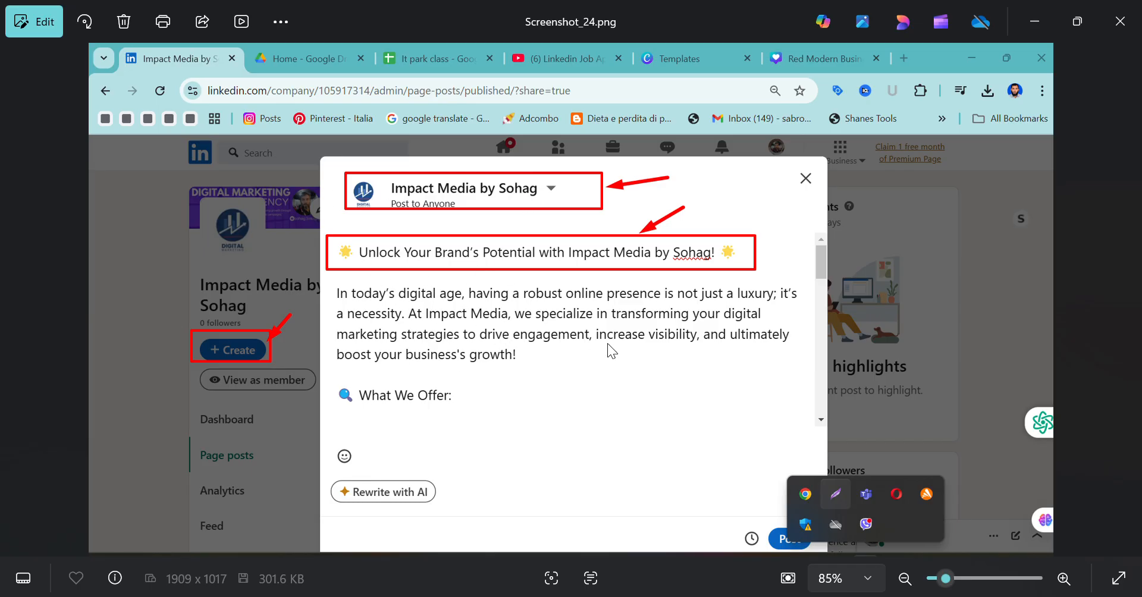
click(1124, 303)
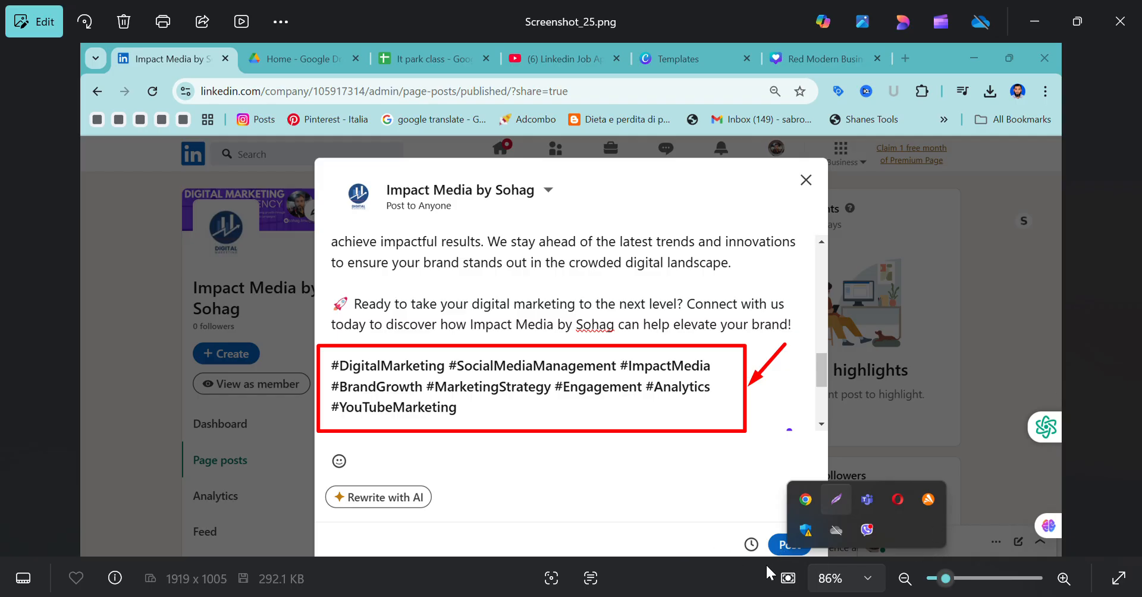
click(1125, 300)
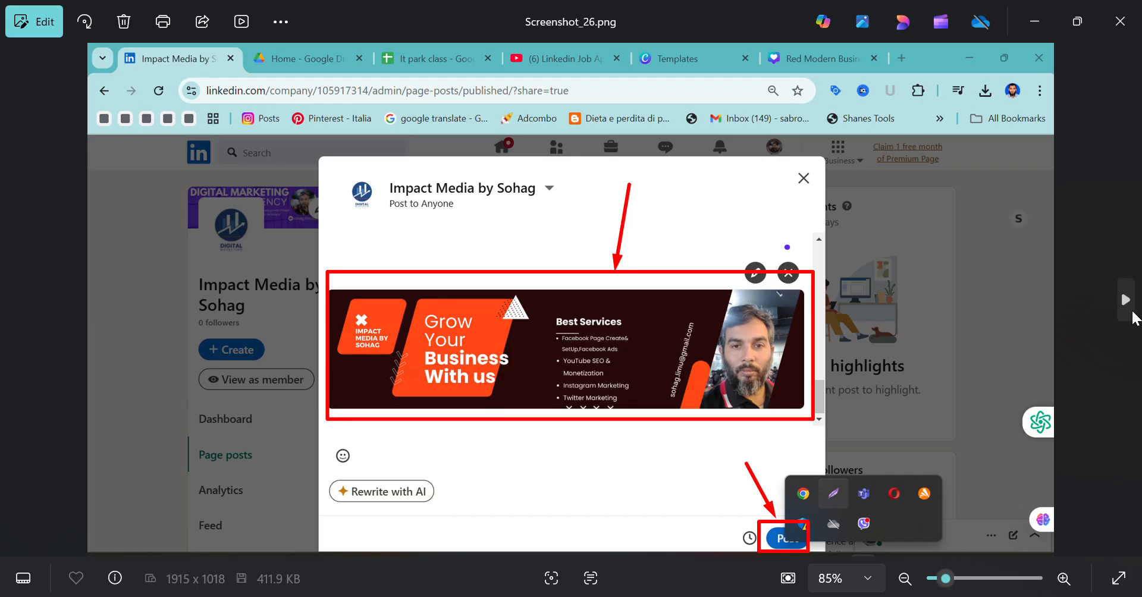
click(1124, 301)
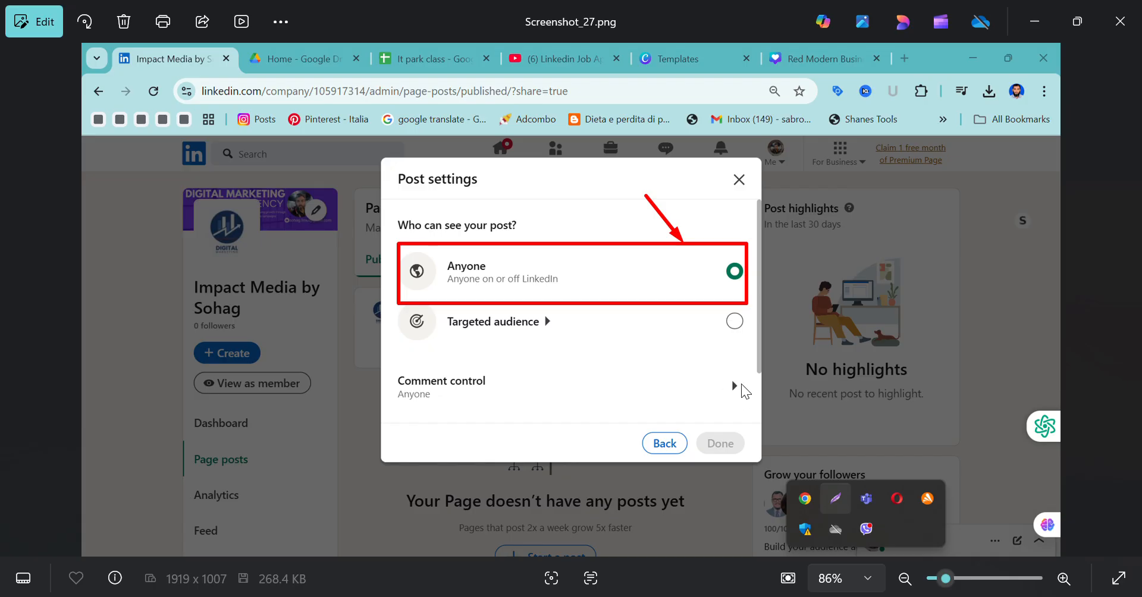
click(1124, 303)
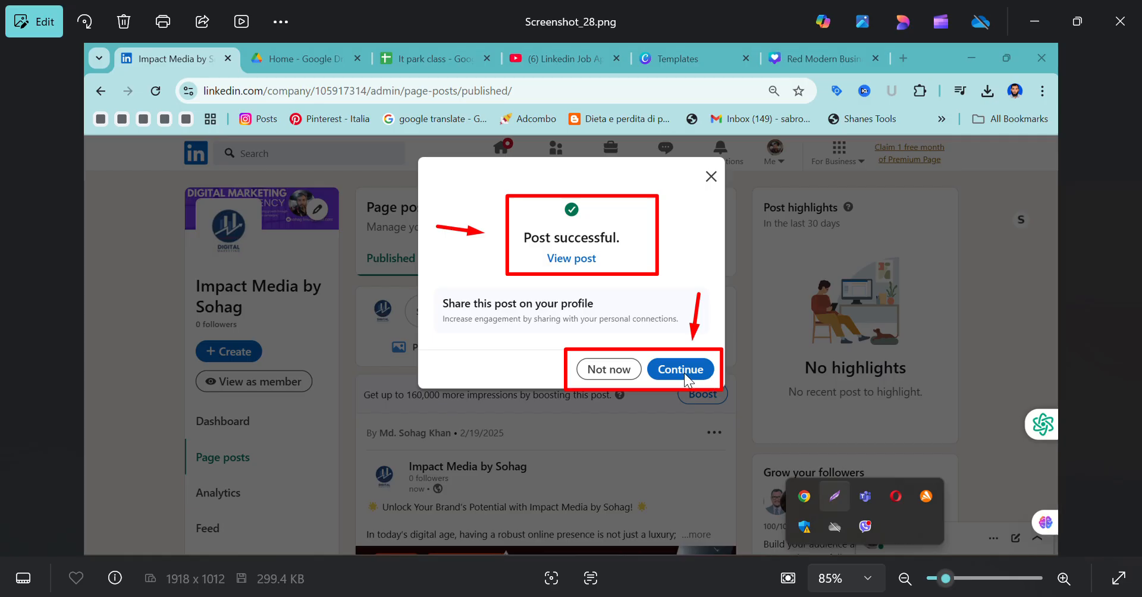
View the Create group example in Screenshot_29, switch back to LinkedIn in Chrome and start creating a group from Groups.
click(1125, 303)
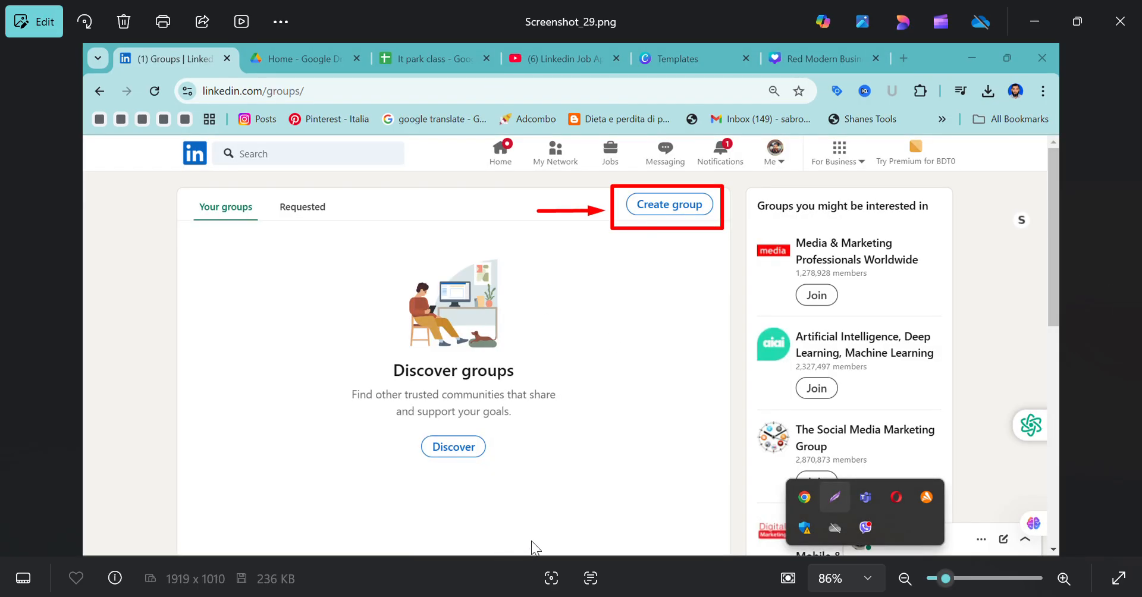
click(600, 579)
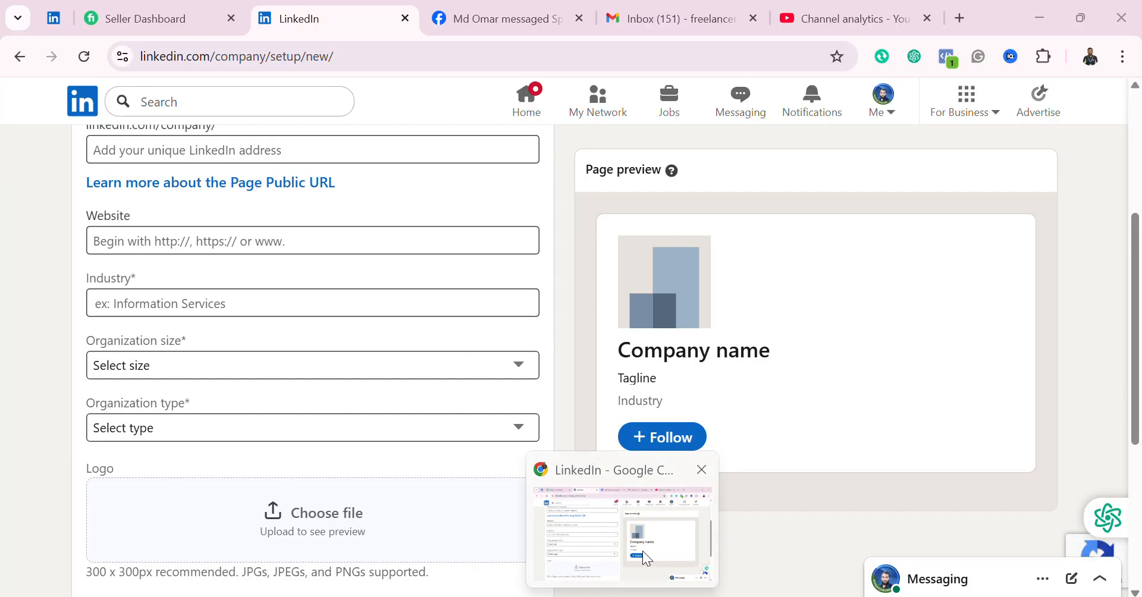
click(976, 119)
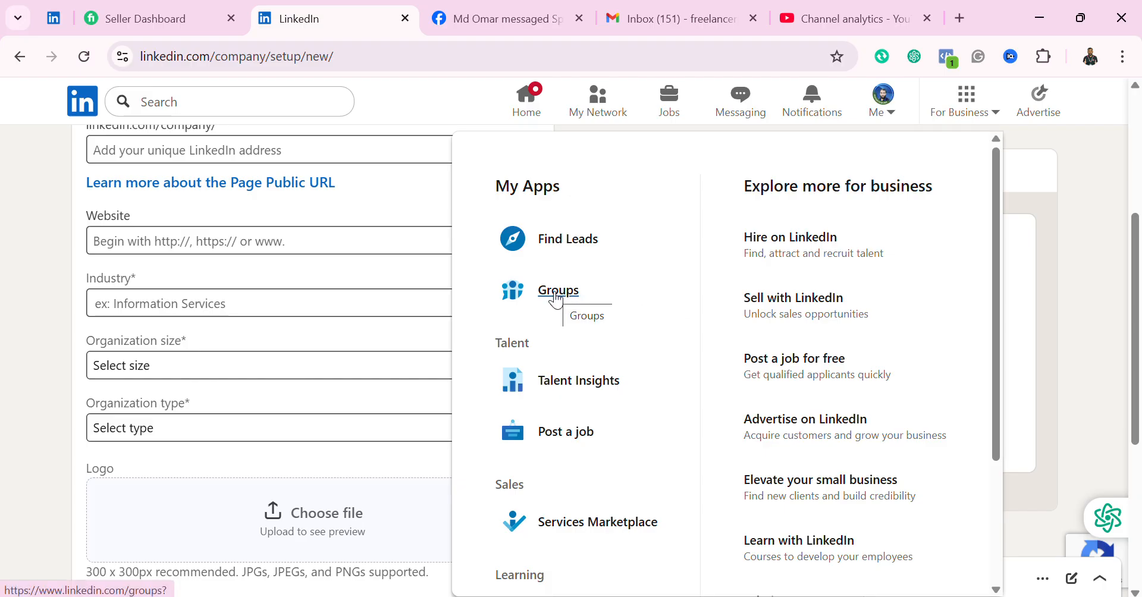
click(559, 299)
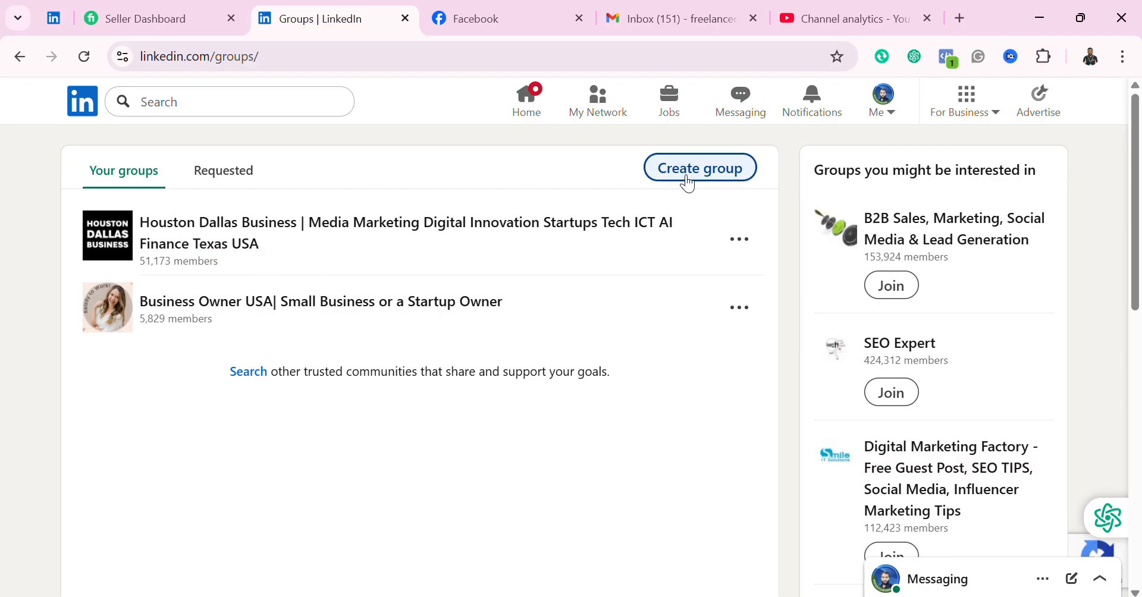
click(684, 176)
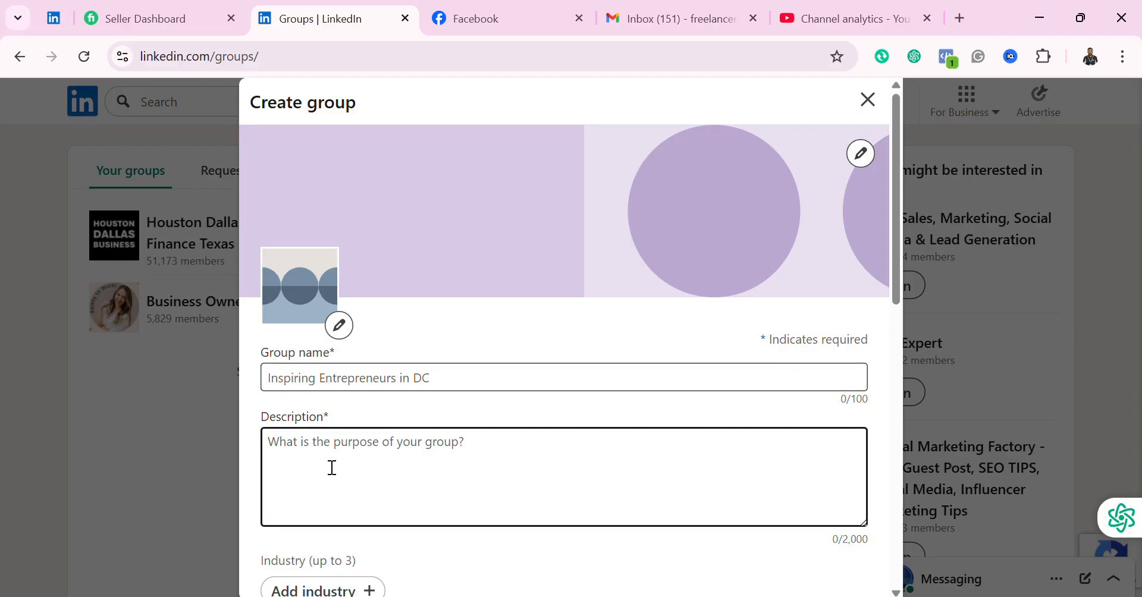
Examine the Create group form's description, industry, location, rules, group type and discoverability settings.
scroll(363, 459, down, 1)
scroll(363, 458, down, 3)
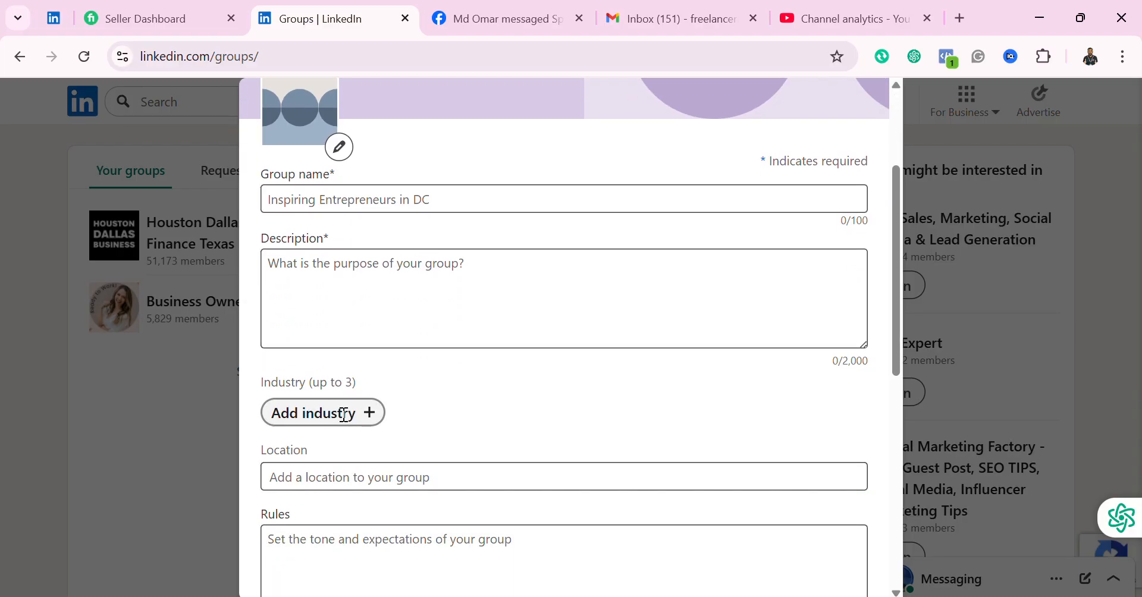
scroll(349, 423, down, 2)
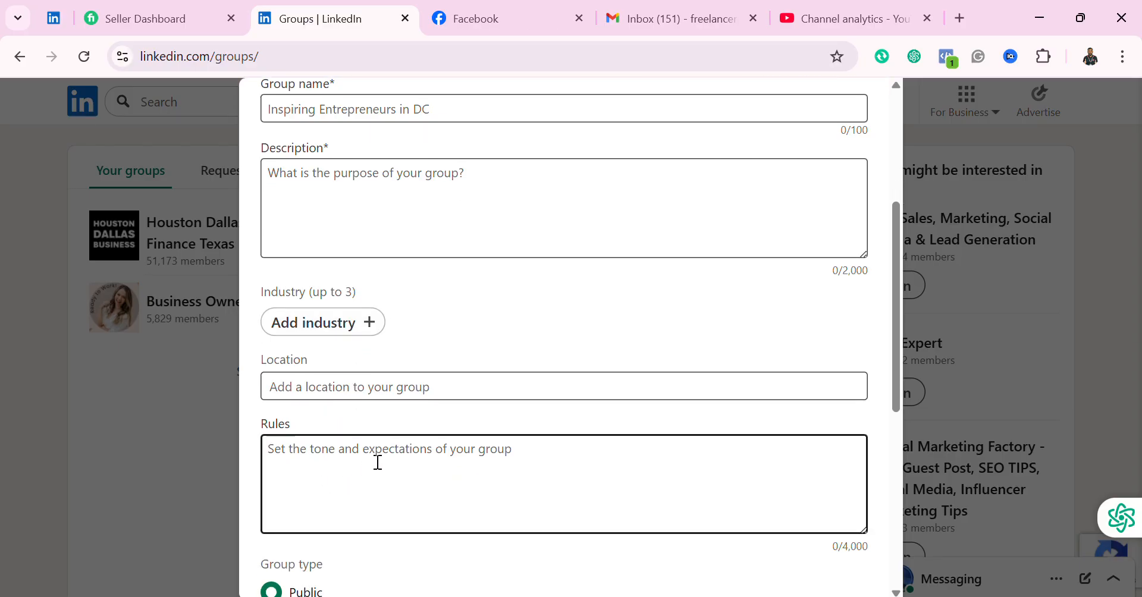
scroll(377, 459, down, 2)
scroll(429, 419, down, 2)
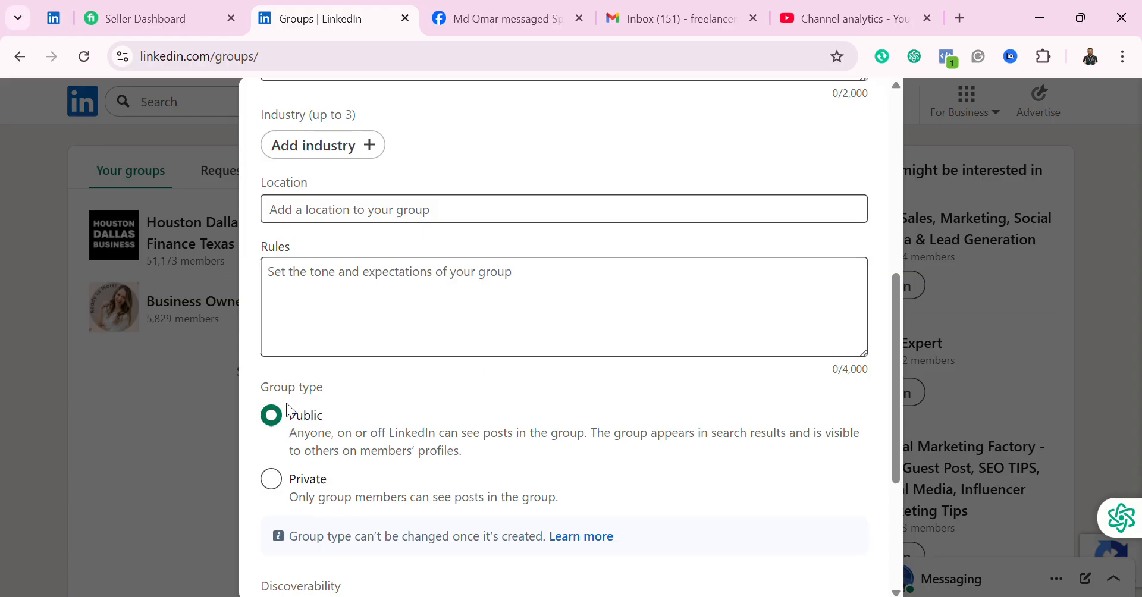
scroll(348, 503, down, 1)
scroll(349, 497, down, 3)
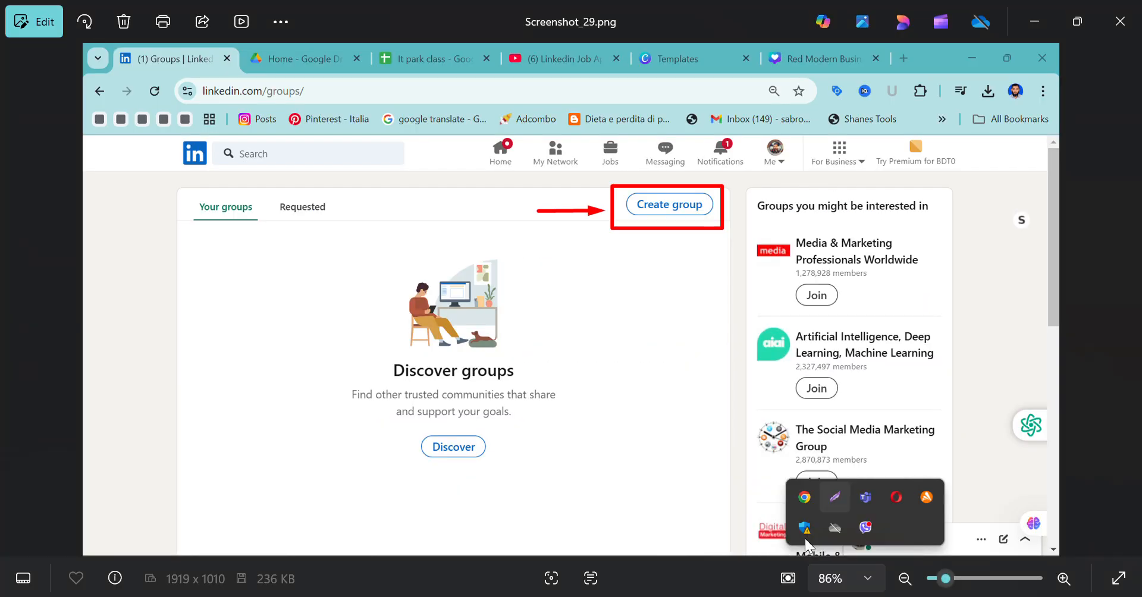
Review Screenshot_30 to Screenshot_32, covering the group's name and description, its industries, location and rules, and the finished group page.
click(1124, 296)
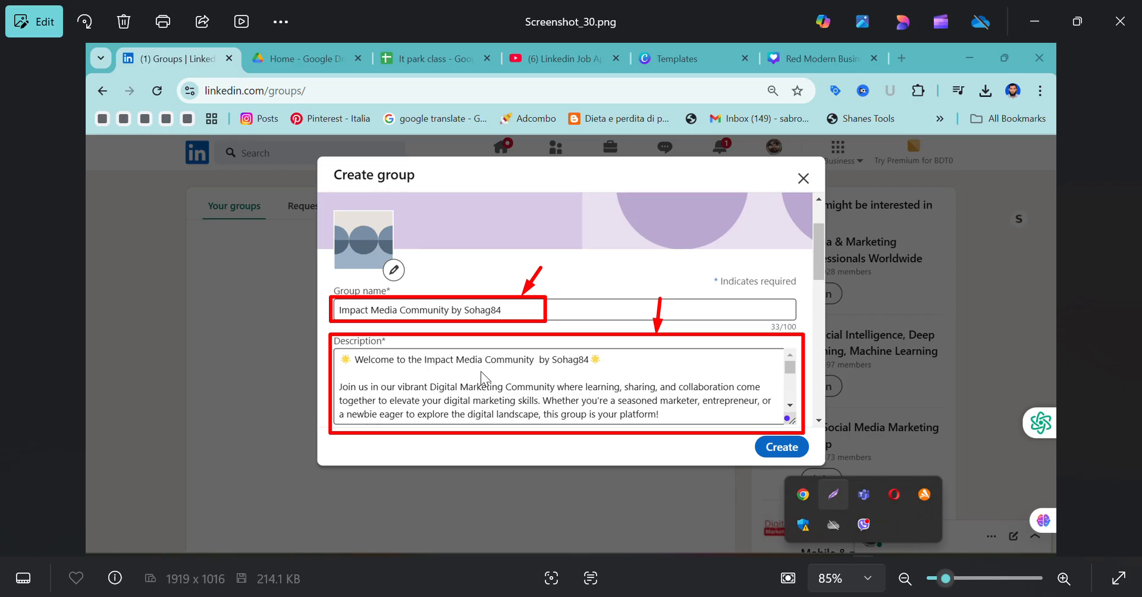
click(1122, 300)
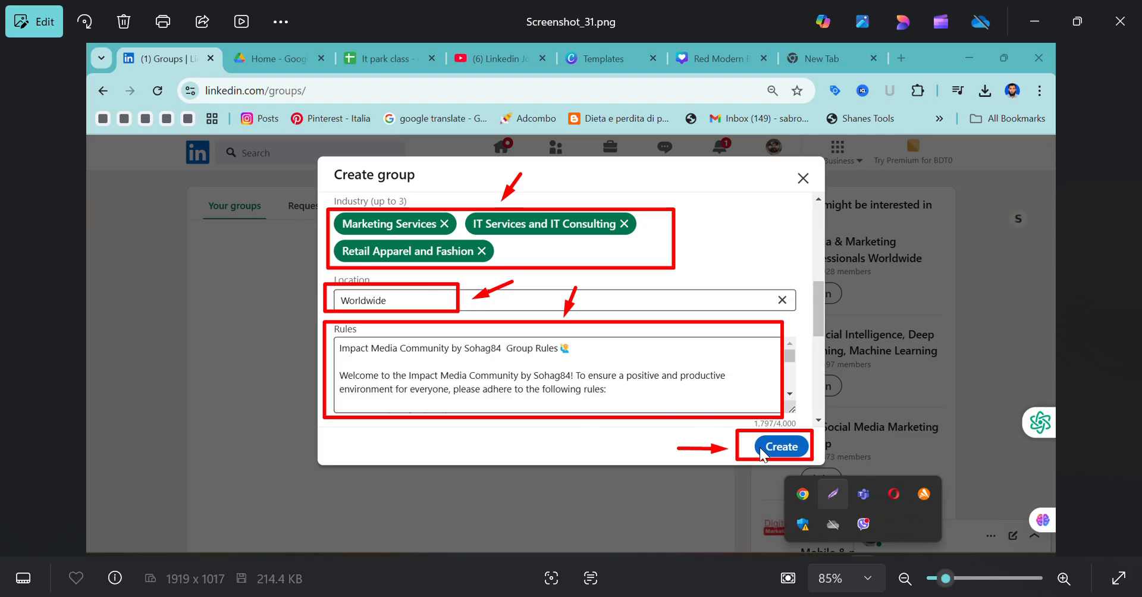
click(1136, 319)
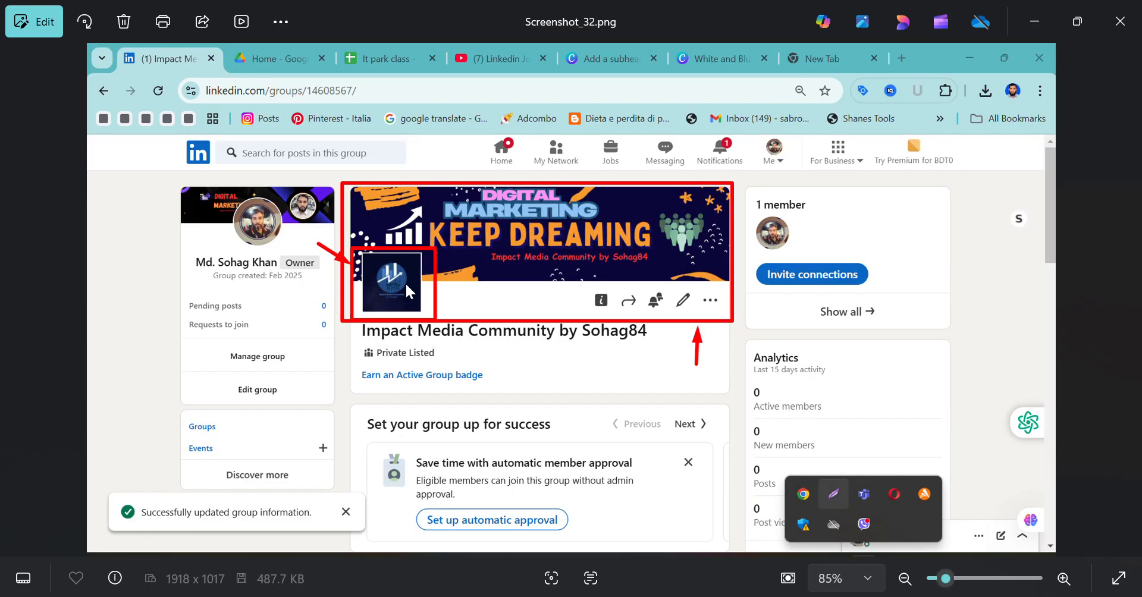